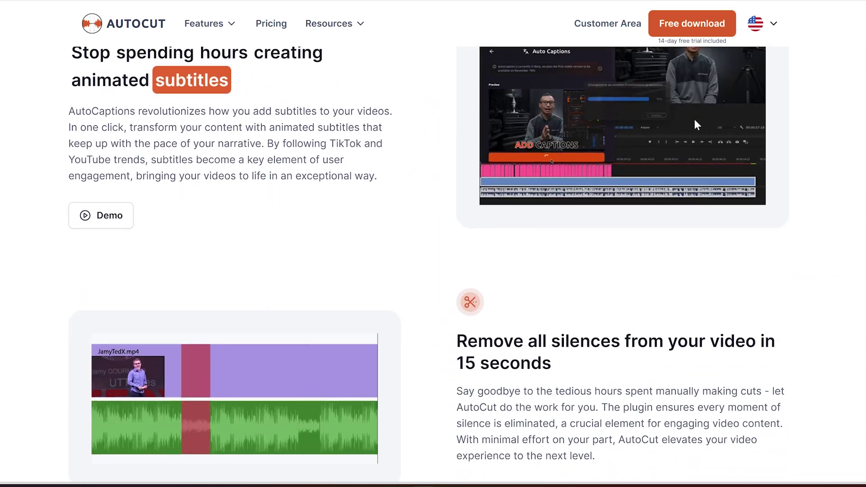
pyautogui.scroll(-5, 784, 134)
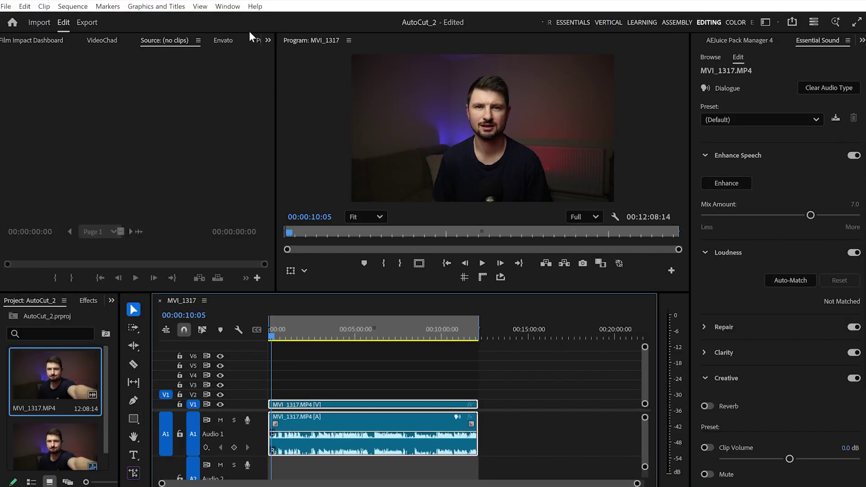
# Step: Launch the AutoCut extension from Window > Extensions and pin it always on top
pyautogui.click(227, 7)
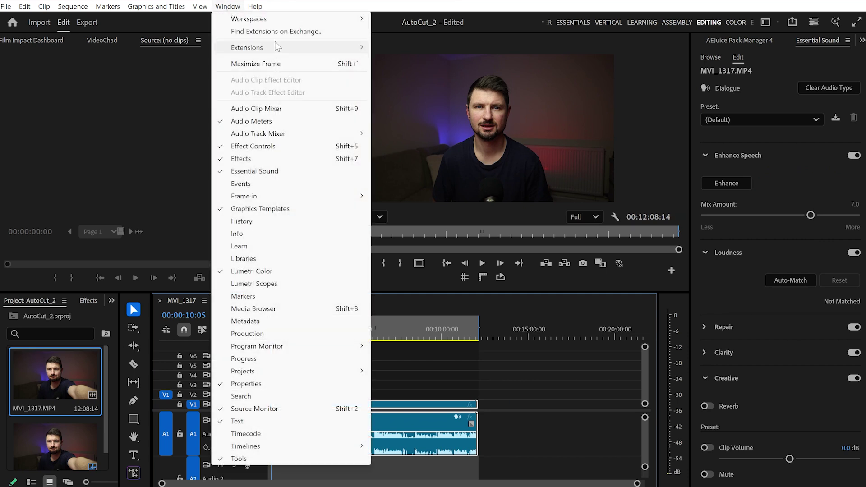
pyautogui.moveTo(277, 46)
pyautogui.click(402, 61)
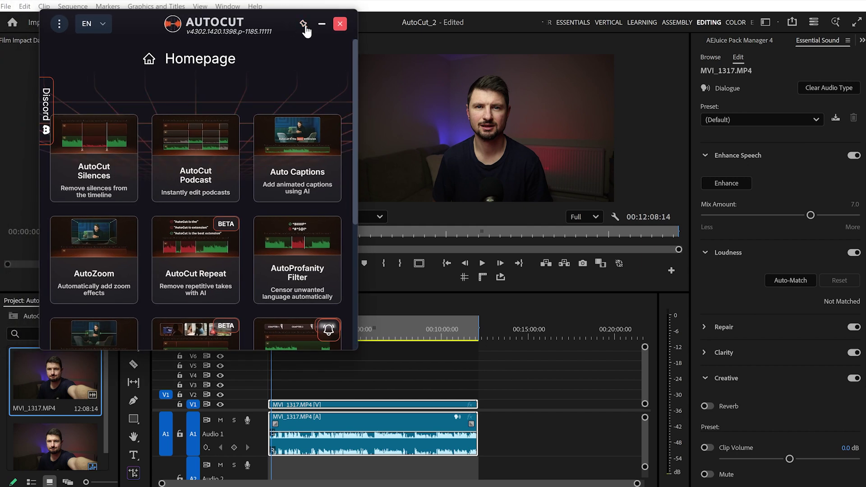
pyautogui.click(304, 27)
# Step: Browse the AutoCut tool cards and choose the AutoCut Silences tool
pyautogui.scroll(-5, 117, 243)
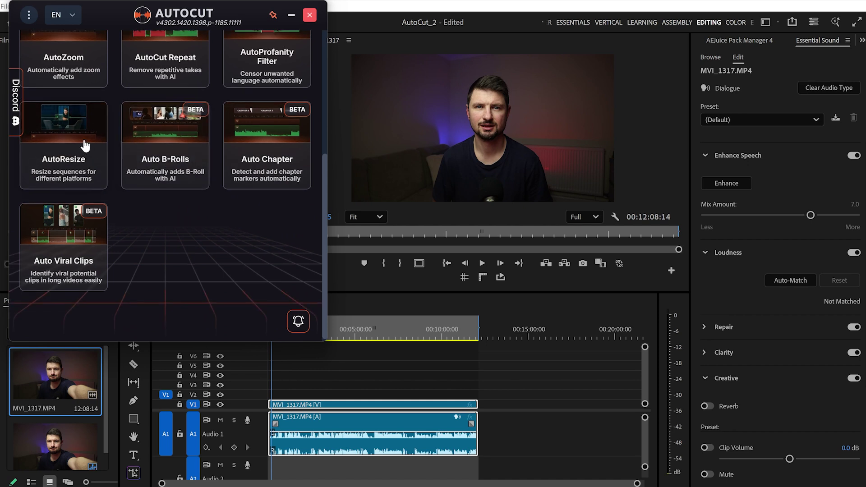
pyautogui.scroll(1, 83, 135)
pyautogui.scroll(1, 160, 123)
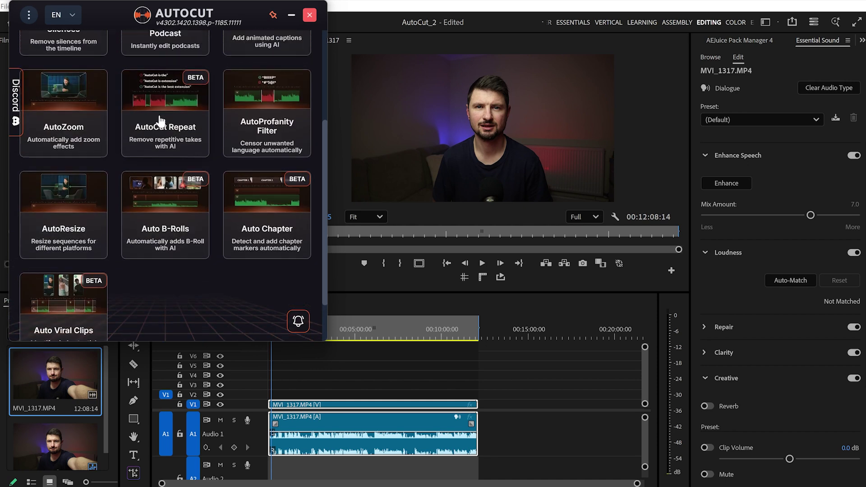
pyautogui.scroll(2, 234, 169)
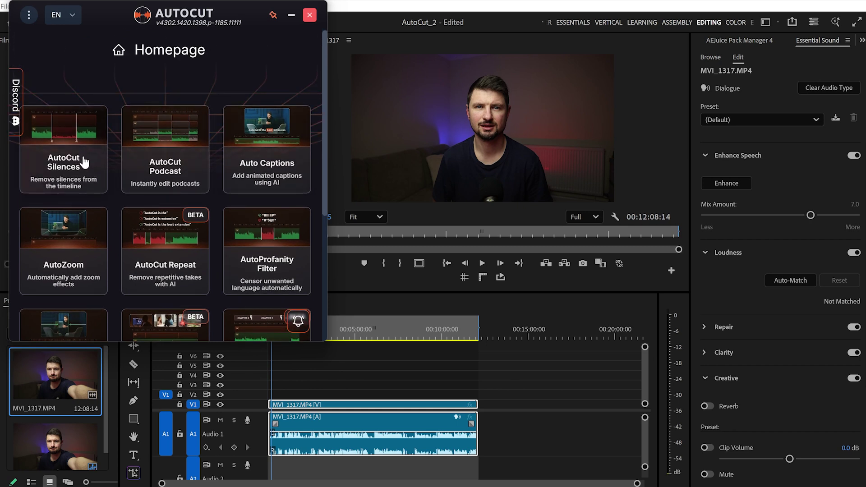
pyautogui.click(71, 145)
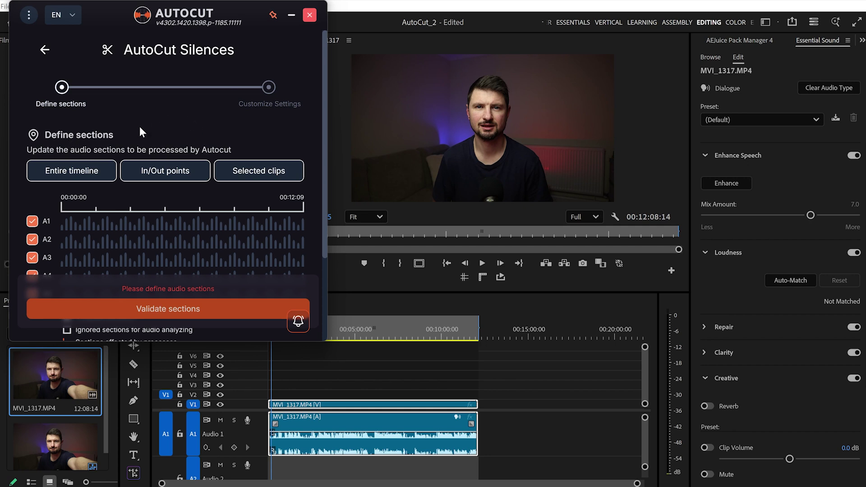
# Step: Select Entire timeline, uncheck audio tracks A5, A4, A3 and A2, and validate the sections
pyautogui.click(87, 175)
pyautogui.scroll(-2, 16, 205)
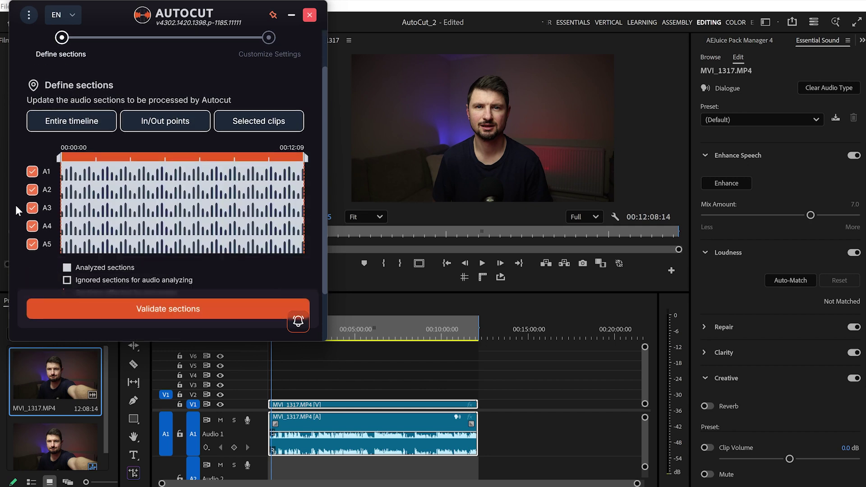
pyautogui.click(34, 235)
pyautogui.click(33, 219)
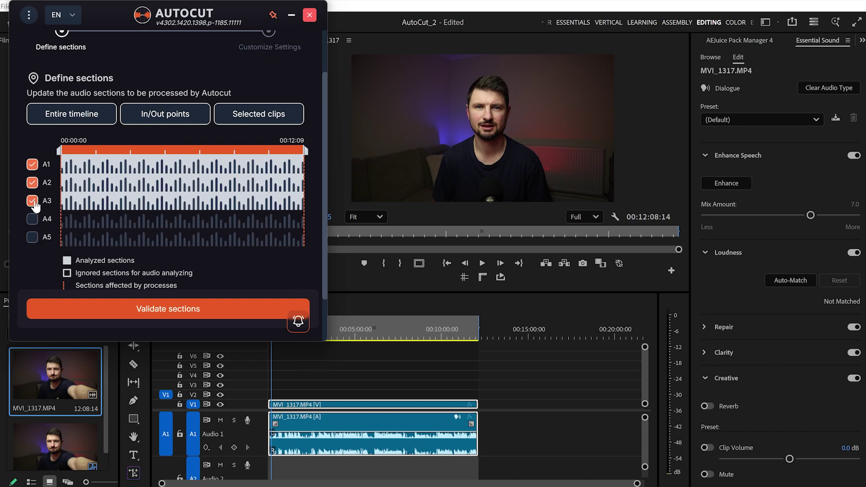
pyautogui.click(32, 201)
pyautogui.click(32, 182)
pyautogui.scroll(-2, 90, 248)
pyautogui.click(158, 315)
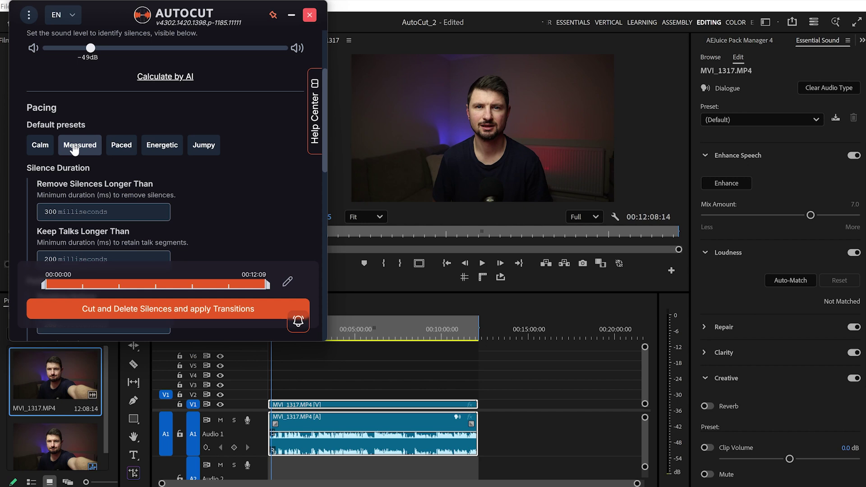
# Step: Apply the Measured pacing preset (350 ms) instead of Jumpy
pyautogui.scroll(-1, 75, 149)
pyautogui.click(203, 92)
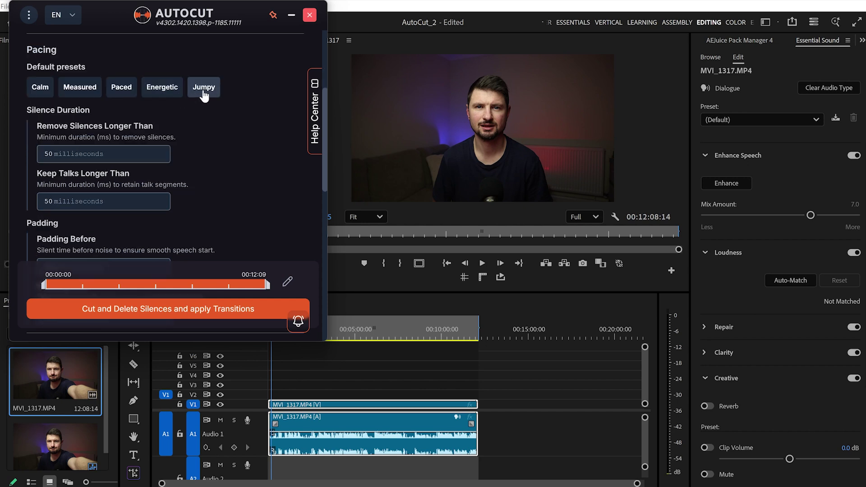
pyautogui.click(88, 92)
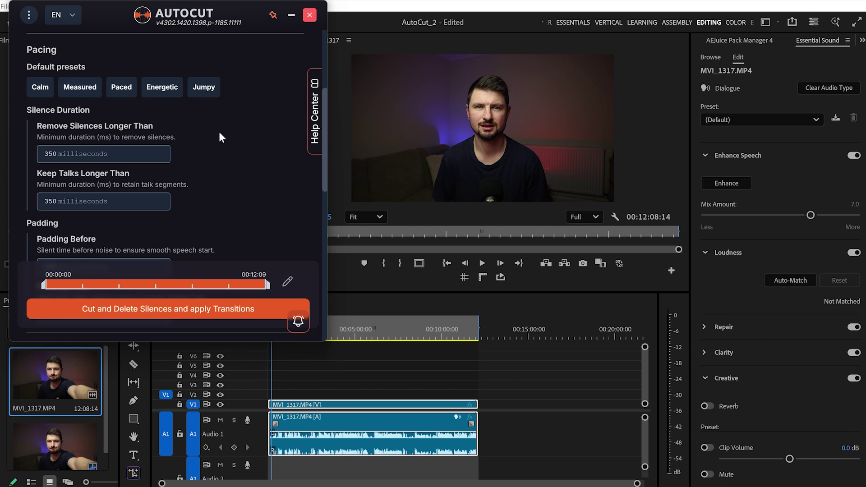
# Step: Set Transitions to Both J-cut and L-cut and scroll down to the cut preview
pyautogui.scroll(-3, 223, 134)
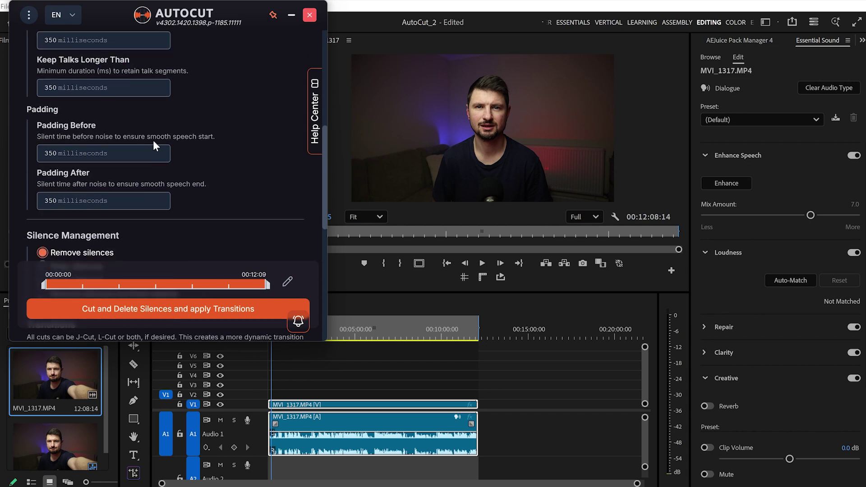
pyautogui.scroll(-4, 199, 168)
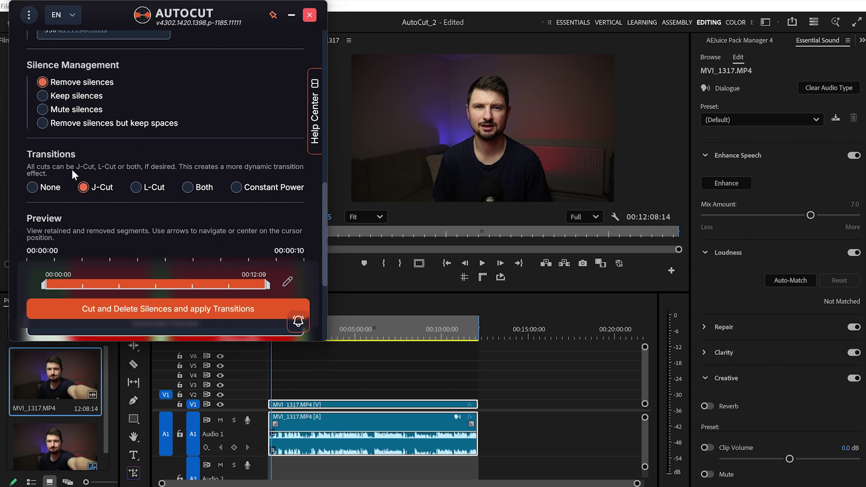
pyautogui.scroll(-1, 69, 166)
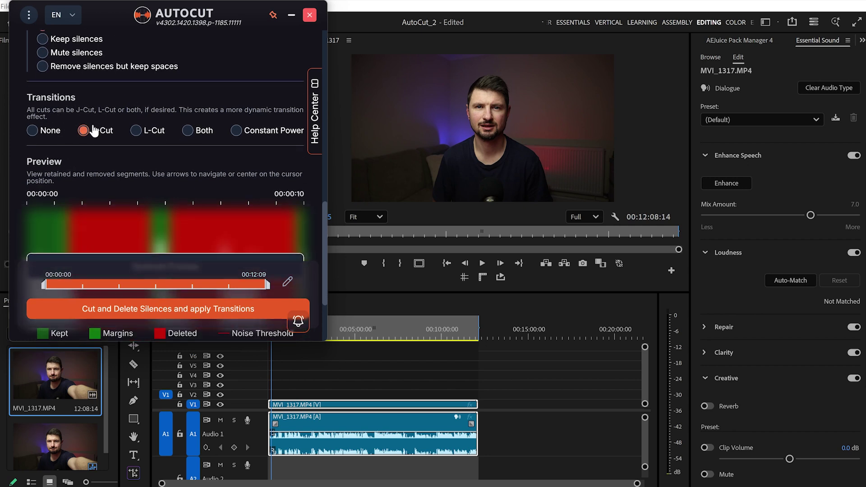
pyautogui.click(188, 130)
pyautogui.scroll(-2, 209, 150)
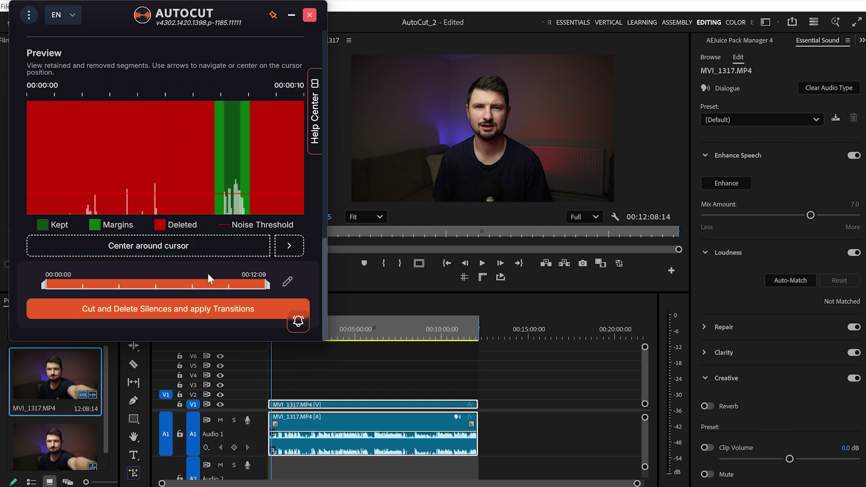
# Step: Run Cut and Delete Silences with transitions, moving the AutoCut window aside while it renders
pyautogui.click(216, 316)
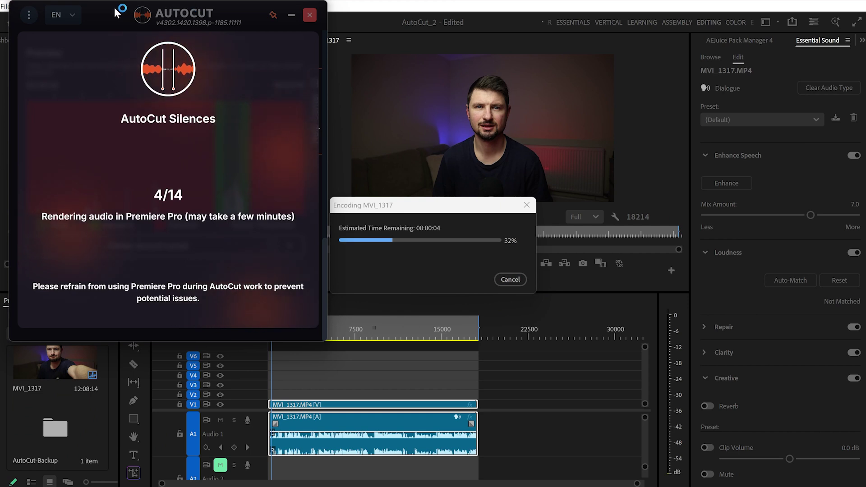
pyautogui.moveTo(115, 8); pyautogui.dragTo(689, 20)
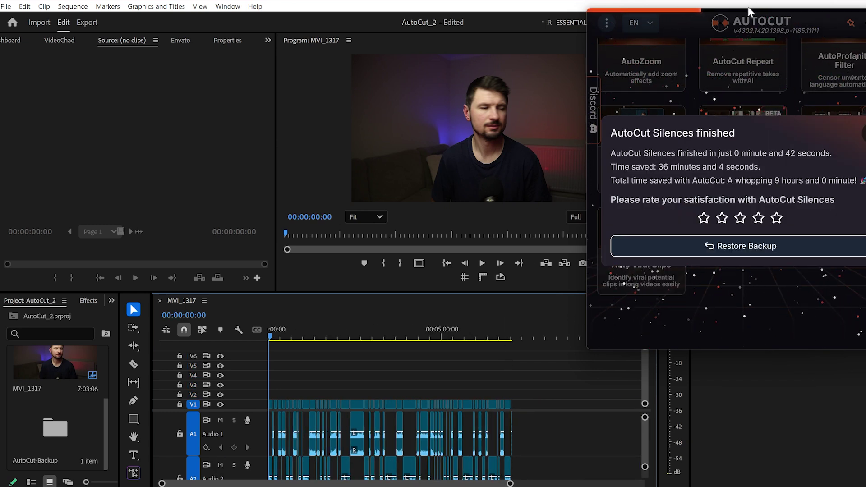
pyautogui.moveTo(760, 16); pyautogui.dragTo(648, 22)
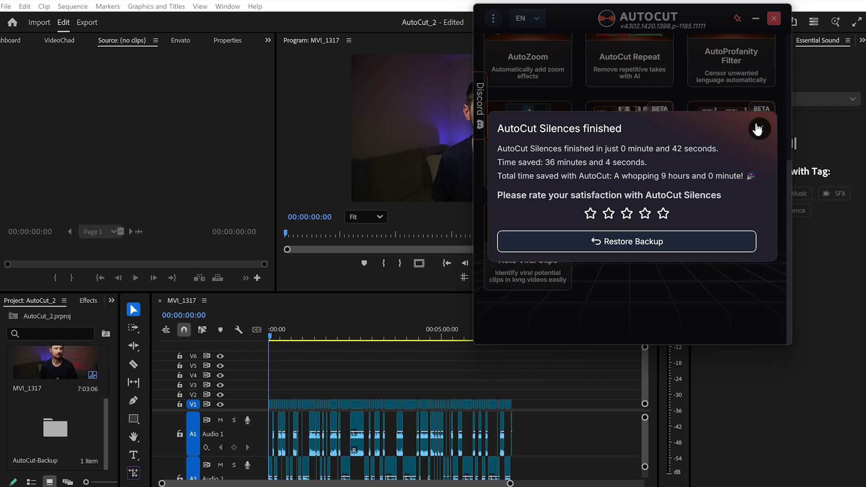
# Step: Dismiss the silence summary, minimise AutoCut, and play the trimmed timeline zoomed in
pyautogui.click(758, 129)
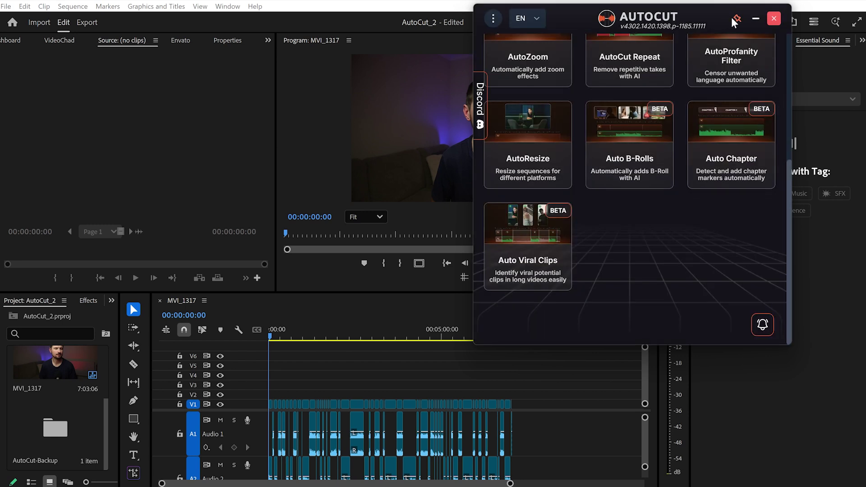
pyautogui.click(756, 20)
pyautogui.press('space')
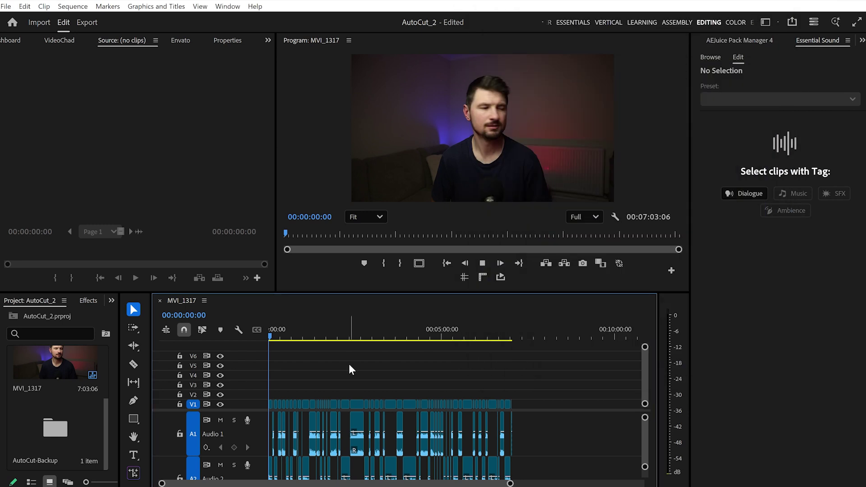
pyautogui.press('=')
pyautogui.press('=')
pyautogui.press('=')
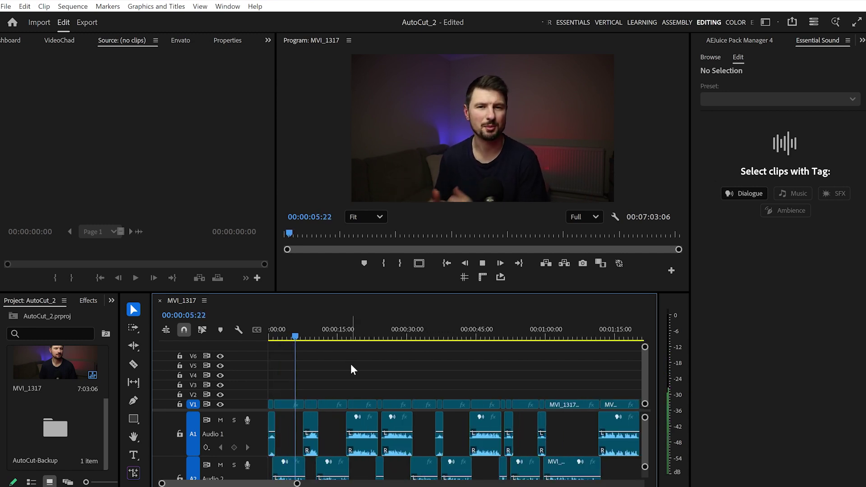
pyautogui.press('XF86AudioLowerVolume')
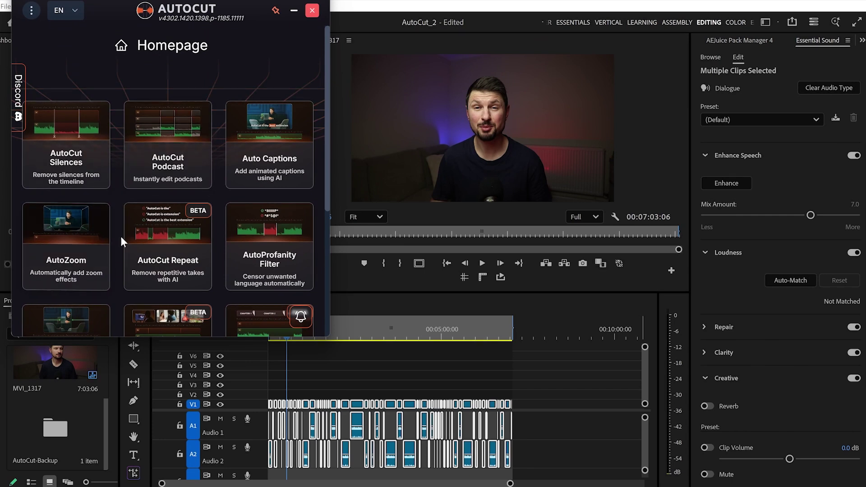
# Step: Open AutoCut Repeat, exclude audio tracks A5, A4 and A3, and validate the sections
pyautogui.click(169, 236)
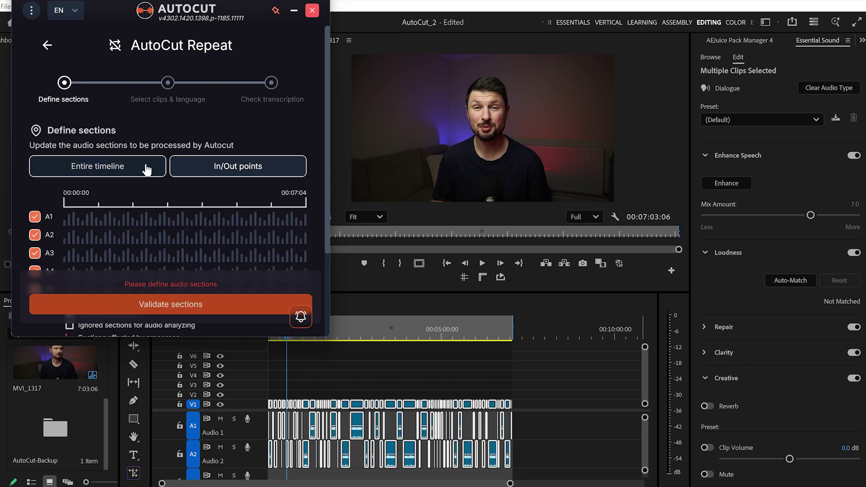
pyautogui.scroll(-1, 35, 280)
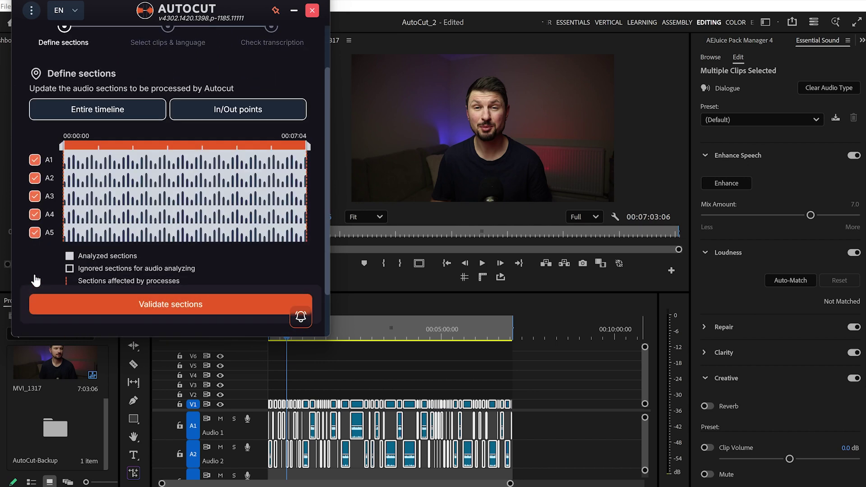
pyautogui.click(35, 235)
pyautogui.click(35, 215)
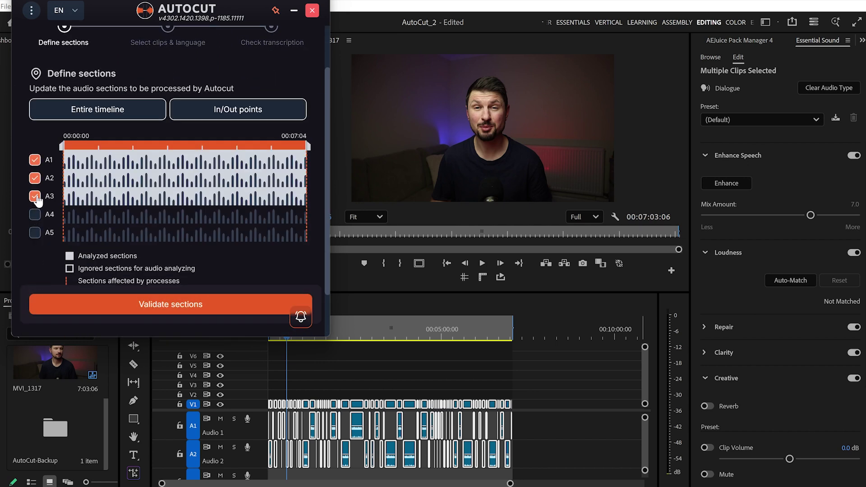
pyautogui.click(35, 197)
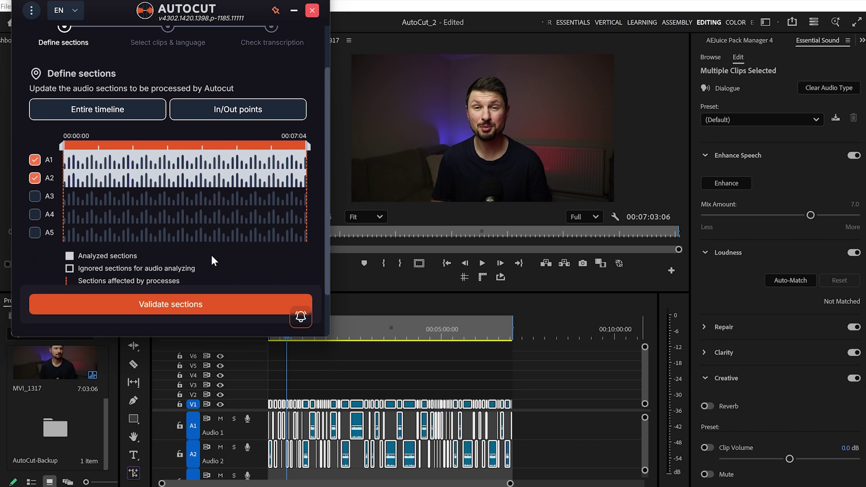
pyautogui.scroll(-1, 212, 257)
pyautogui.click(206, 311)
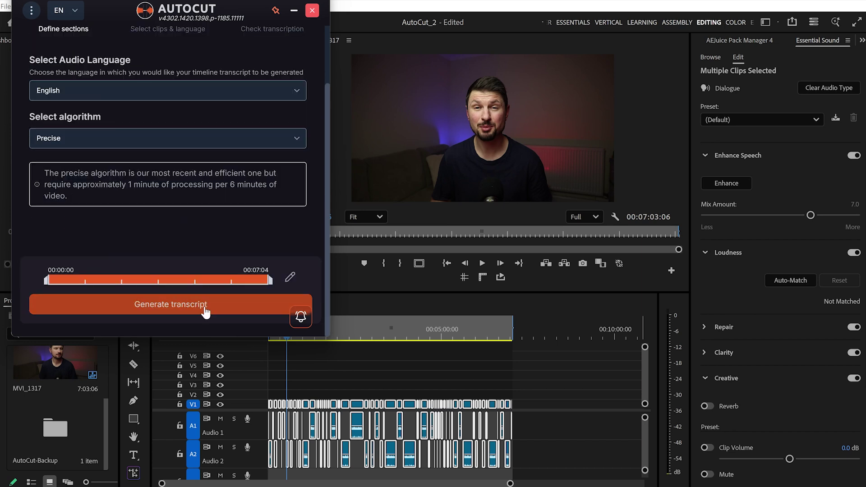
# Step: Keep the Precise transcription algorithm and English as the audio language
pyautogui.scroll(2, 177, 234)
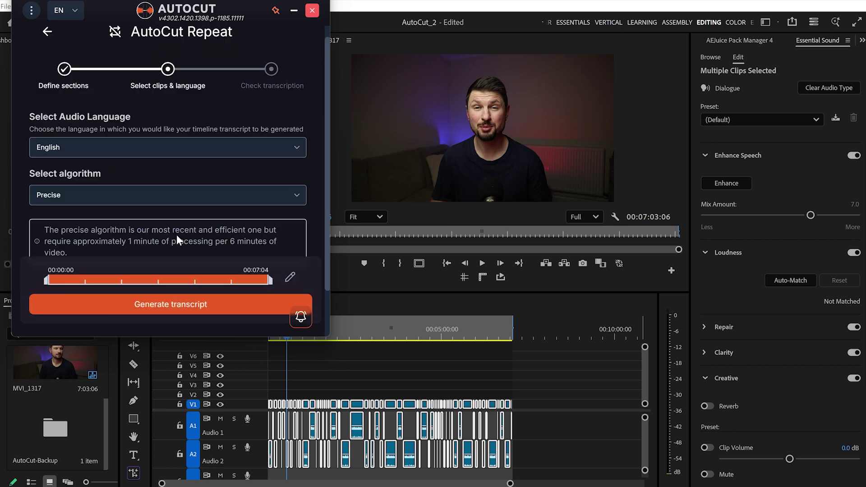
pyautogui.click(204, 198)
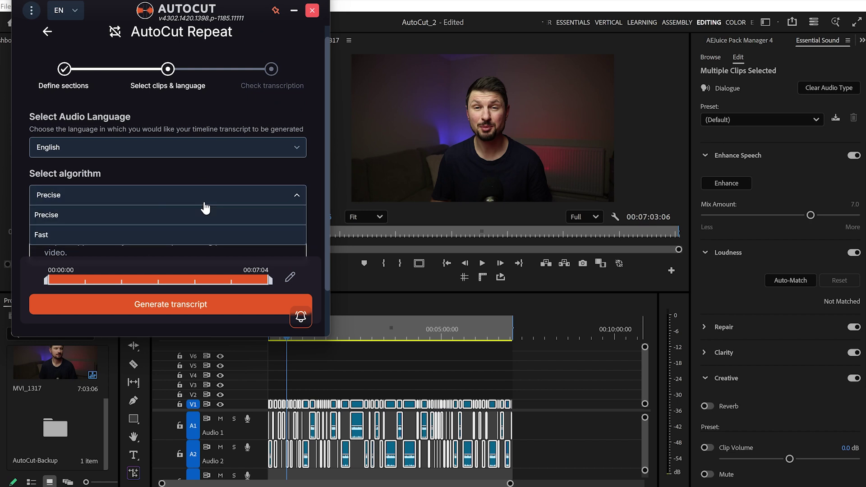
pyautogui.click(206, 213)
pyautogui.click(206, 153)
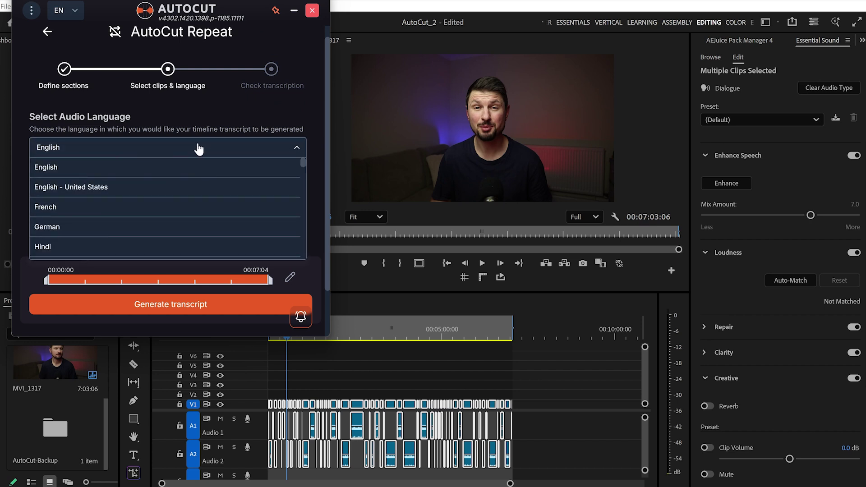
pyautogui.click(195, 149)
pyautogui.scroll(-2, 195, 182)
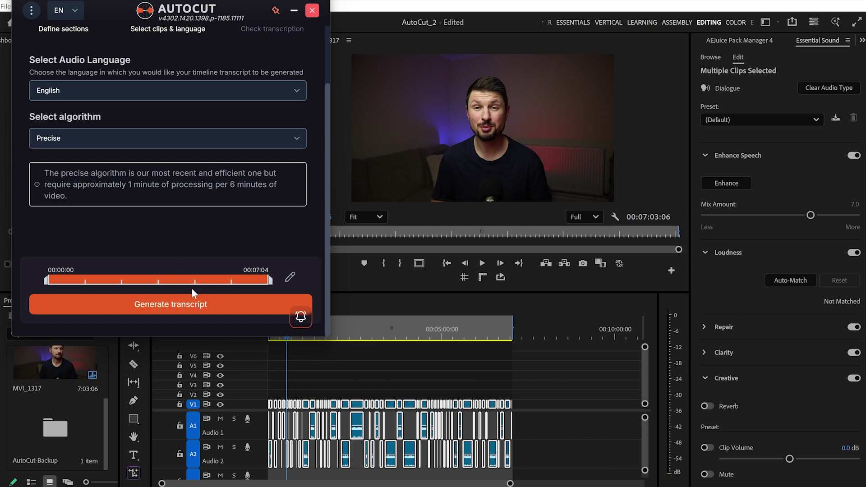
# Step: Generate the transcript and preview the 'Hey, guys.' take
pyautogui.click(198, 311)
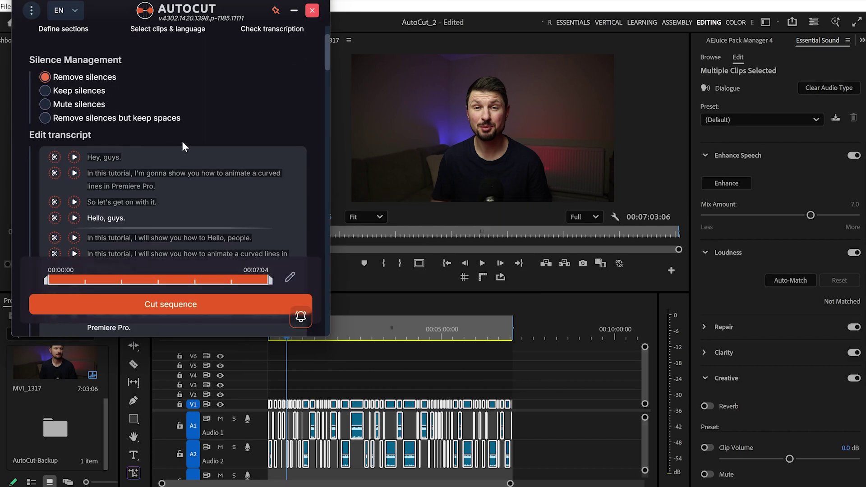
pyautogui.scroll(-1, 172, 147)
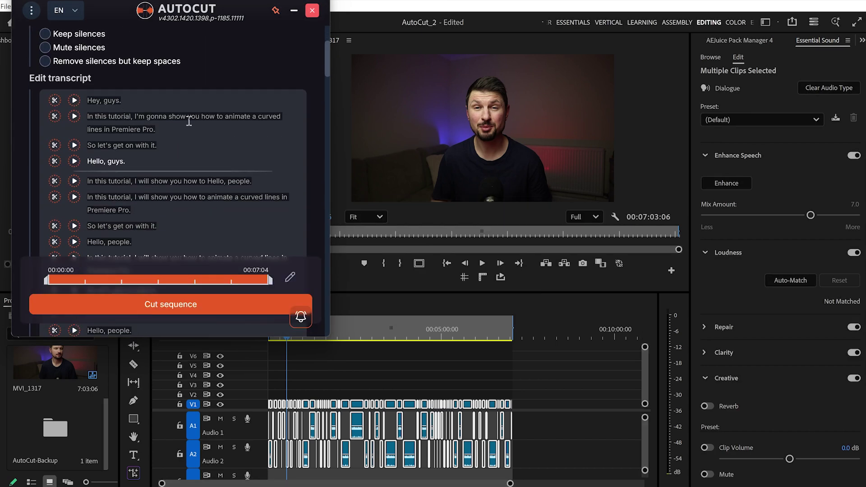
pyautogui.scroll(-1, 210, 155)
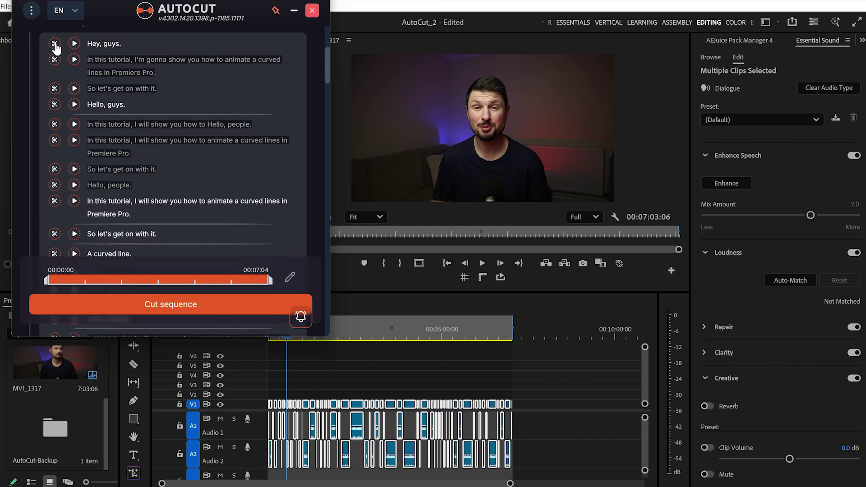
pyautogui.scroll(1, 78, 101)
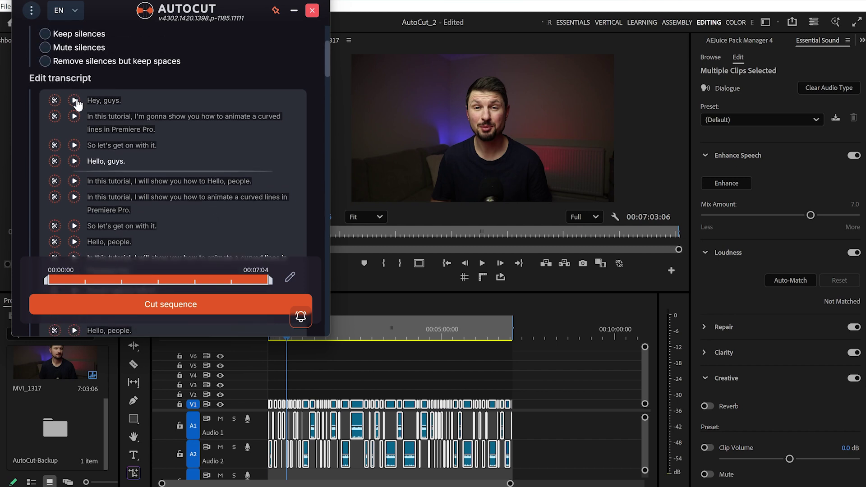
pyautogui.click(76, 101)
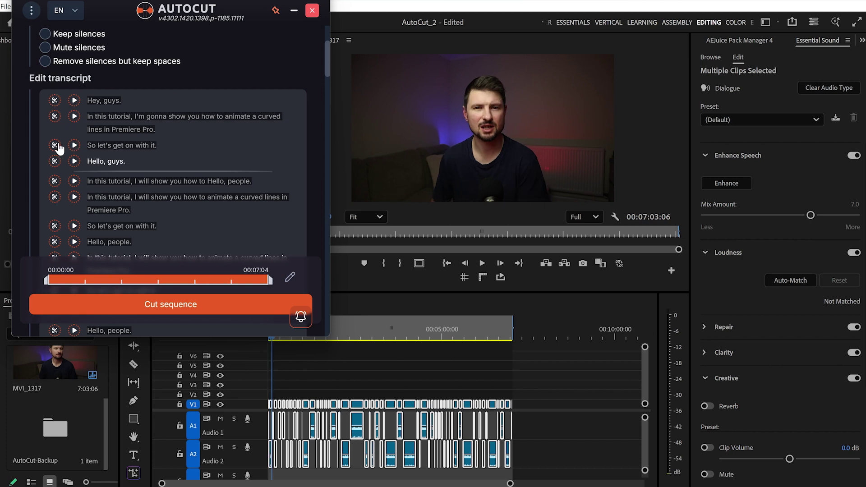
# Step: Change which part of the long take is cut, then cut the repeated takes
pyautogui.scroll(-3, 104, 143)
pyautogui.scroll(2, 102, 102)
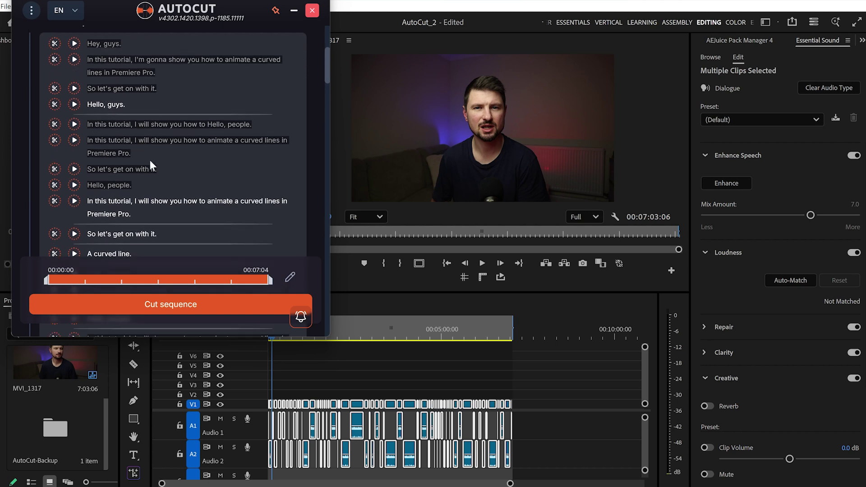
pyautogui.scroll(-2, 139, 163)
pyautogui.scroll(-15, 106, 147)
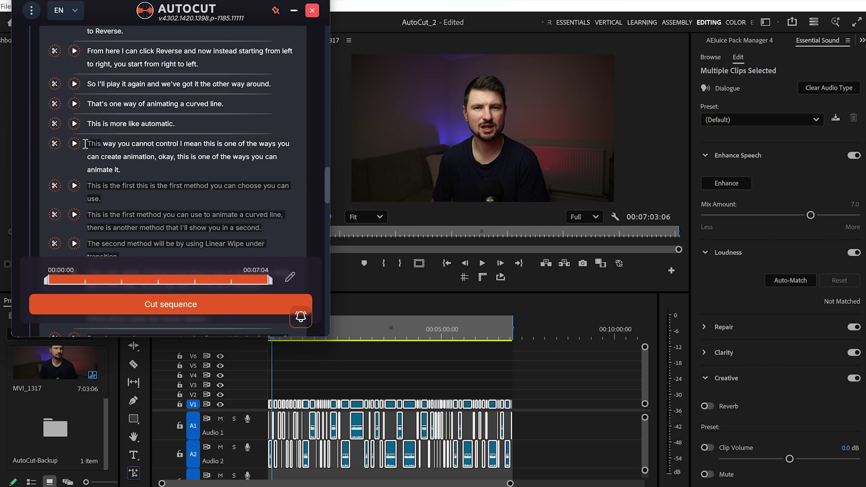
pyautogui.click(56, 145)
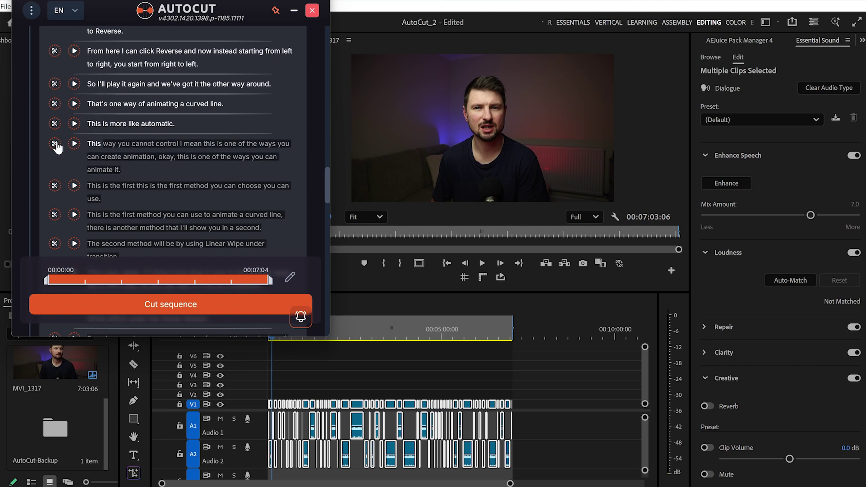
pyautogui.scroll(-15, 232, 129)
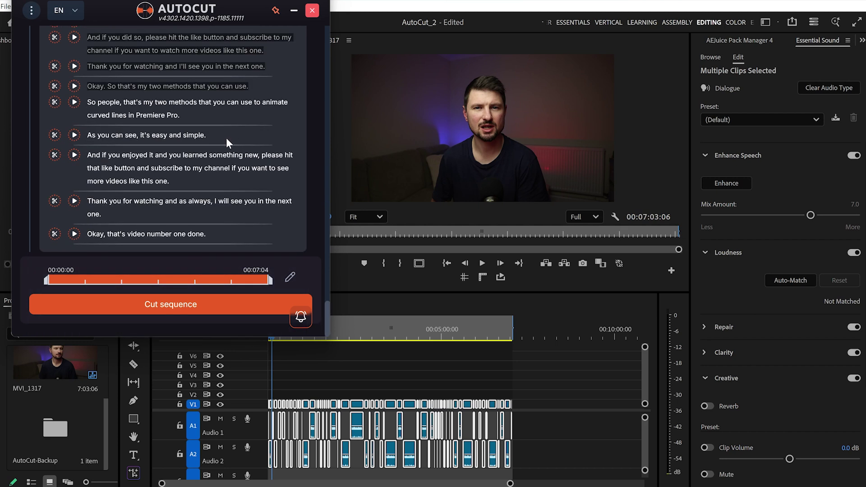
pyautogui.click(227, 306)
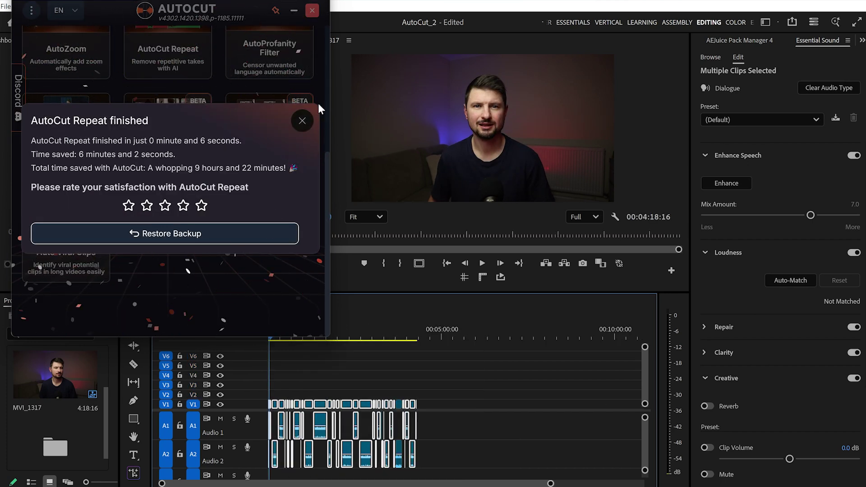
# Step: Close the summary, hide AutoCut, fit the 00:04:18:16 sequence in the timeline, and play it
pyautogui.click(302, 121)
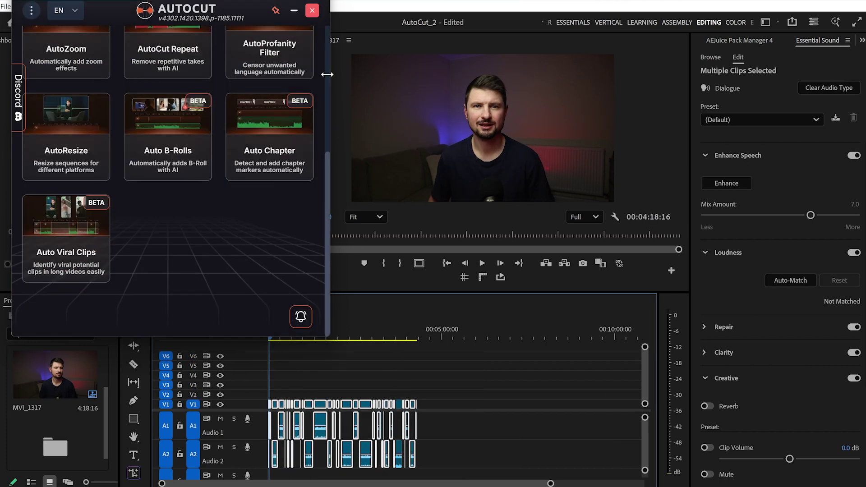
pyautogui.click(295, 12)
pyautogui.press('\\')
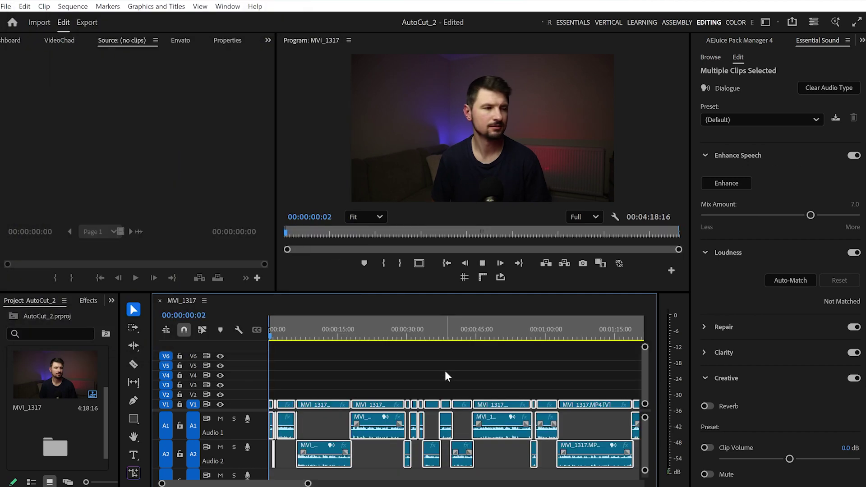
pyautogui.press('space')
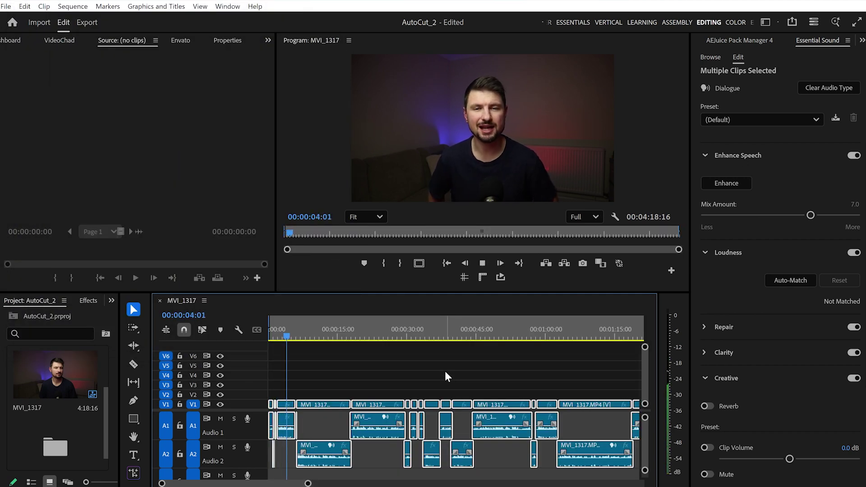
# Step: Zoom the timeline in on the opening of the trimmed sequence to watch playback
pyautogui.press('=')
pyautogui.press('=')
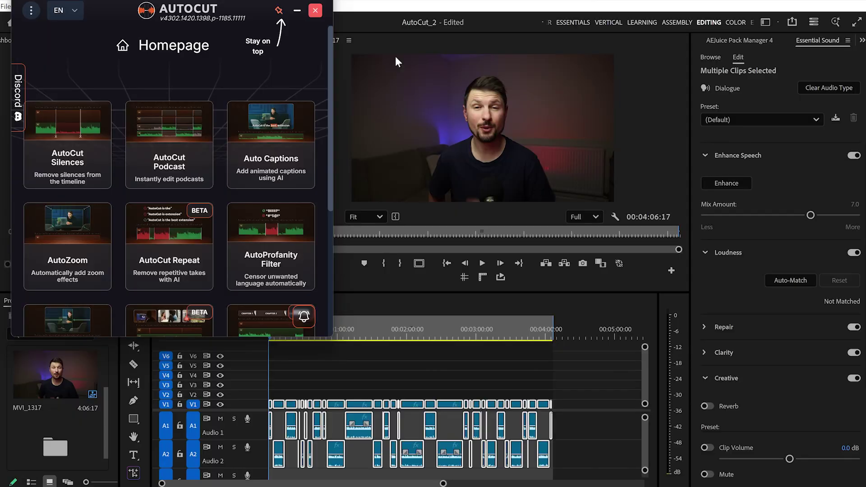
# Step: Validate the audio sections in Auto Captions, keep English, and generate the transcript
pyautogui.click(289, 144)
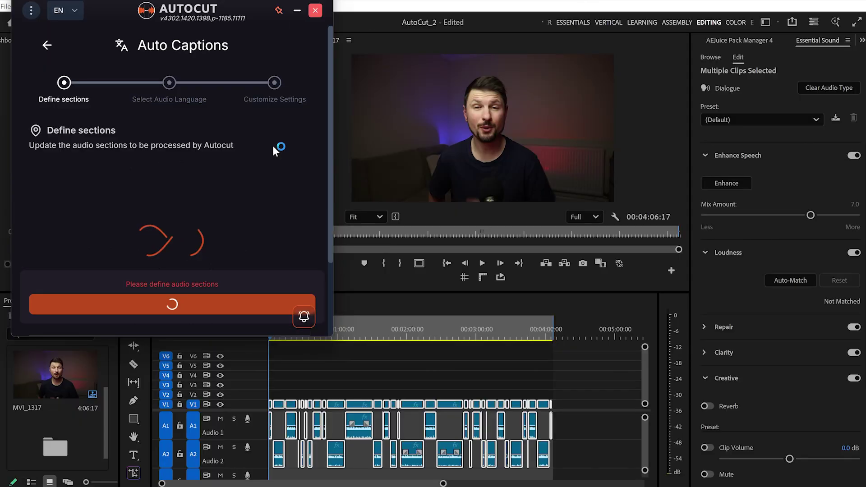
pyautogui.scroll(-3, 156, 265)
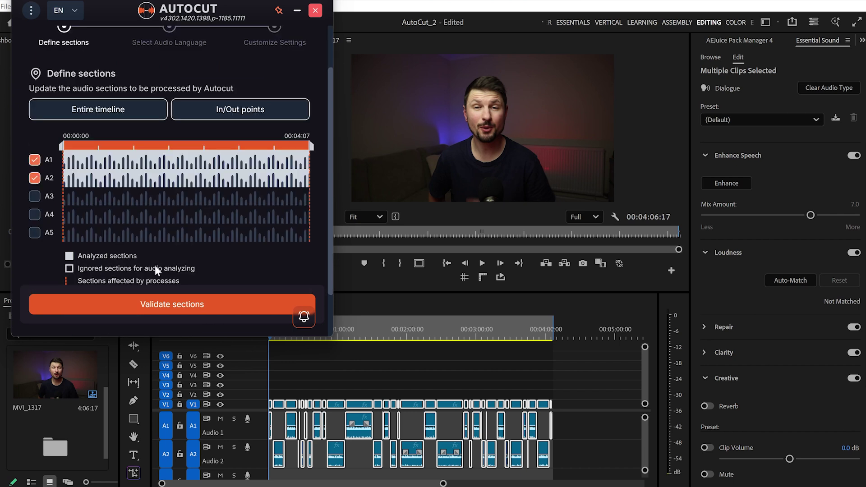
pyautogui.click(275, 307)
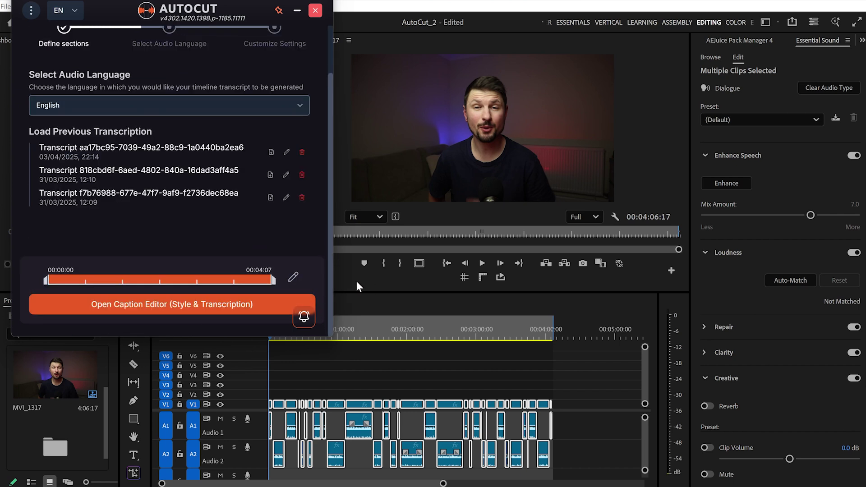
pyautogui.scroll(2, 168, 113)
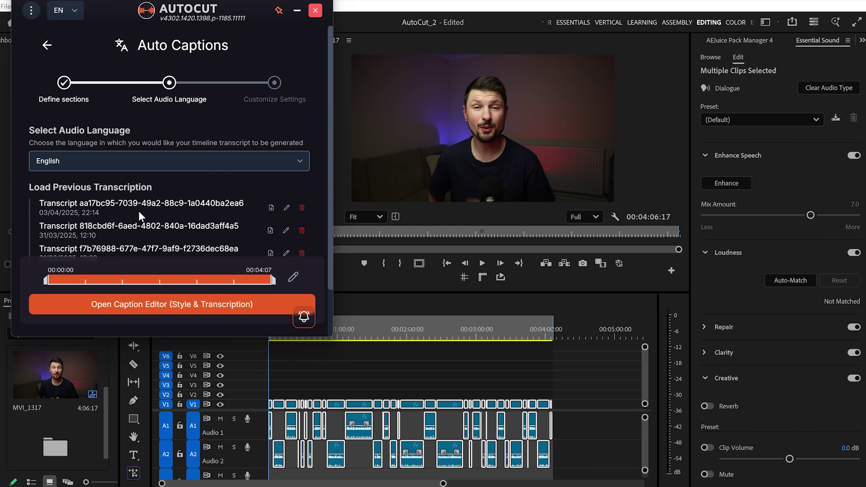
pyautogui.click(208, 165)
pyautogui.click(180, 181)
pyautogui.scroll(-2, 171, 286)
pyautogui.click(170, 303)
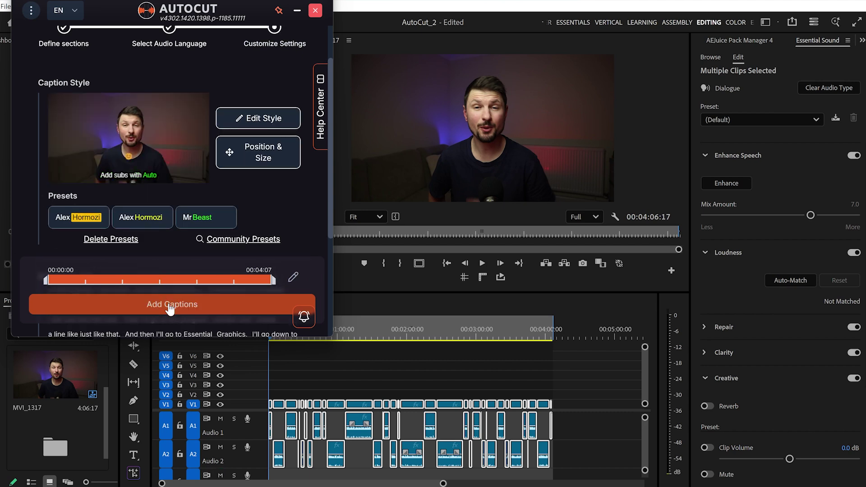
# Step: Give the caption box a light blue colour, narrower padding, more transparency and 55% rounded corners
pyautogui.click(264, 116)
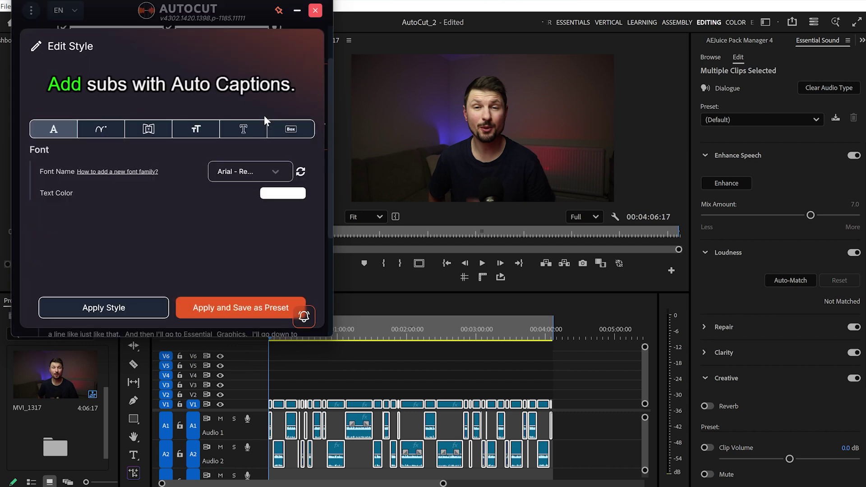
pyautogui.click(291, 129)
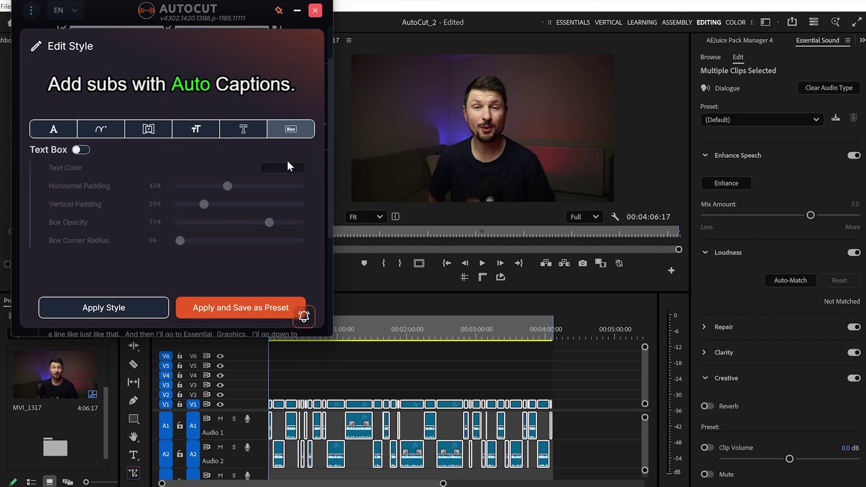
pyautogui.click(81, 150)
pyautogui.click(280, 167)
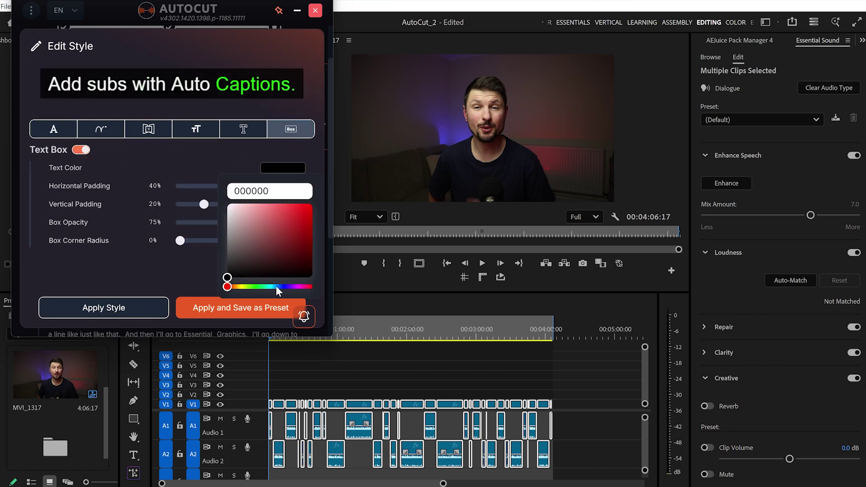
pyautogui.moveTo(278, 287); pyautogui.dragTo(286, 287)
pyautogui.click(281, 209)
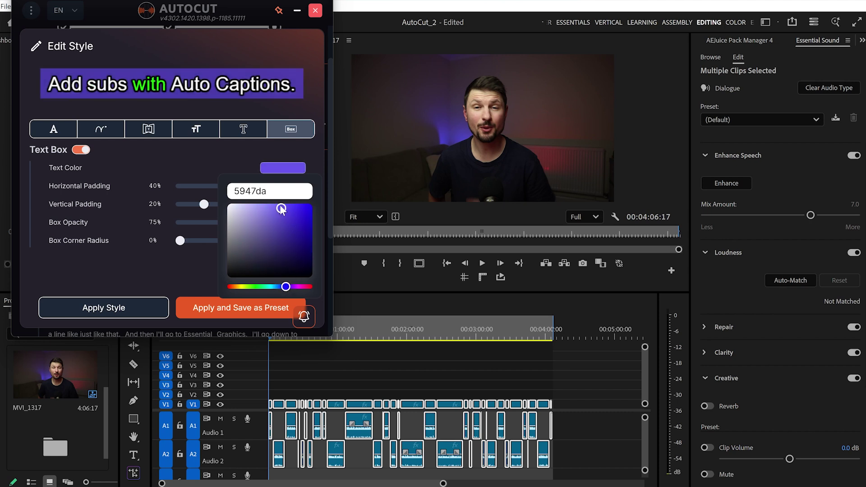
pyautogui.moveTo(282, 209); pyautogui.dragTo(286, 204)
pyautogui.moveTo(285, 286); pyautogui.dragTo(277, 287)
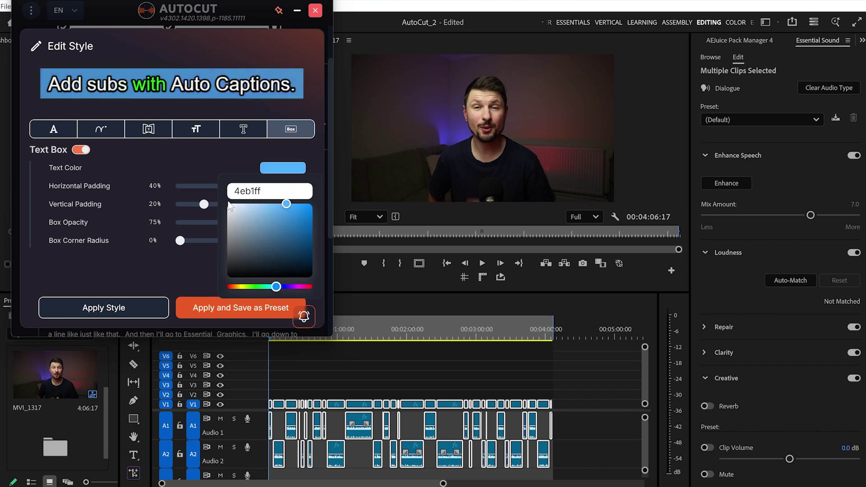
pyautogui.click(187, 170)
pyautogui.moveTo(228, 189)
pyautogui.mouseDown()
pyautogui.moveTo(248, 189)
pyautogui.moveTo(220, 191)
pyautogui.mouseUp()
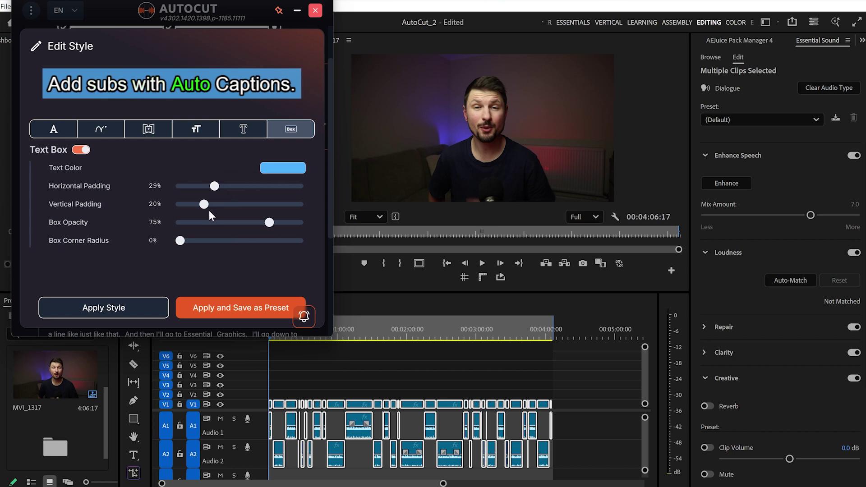
pyautogui.moveTo(267, 227); pyautogui.dragTo(233, 227)
pyautogui.moveTo(180, 240); pyautogui.dragTo(246, 240)
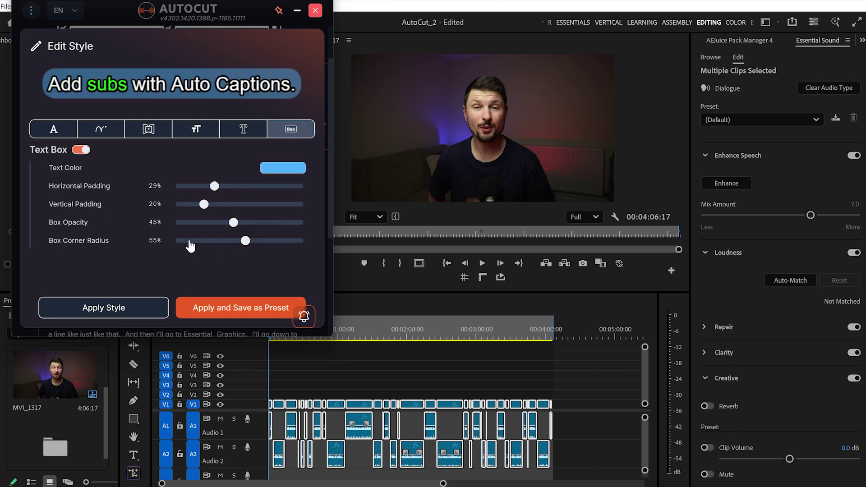
# Step: Turn on caption text glow with a chosen glow colour and apply the edited style
pyautogui.click(244, 130)
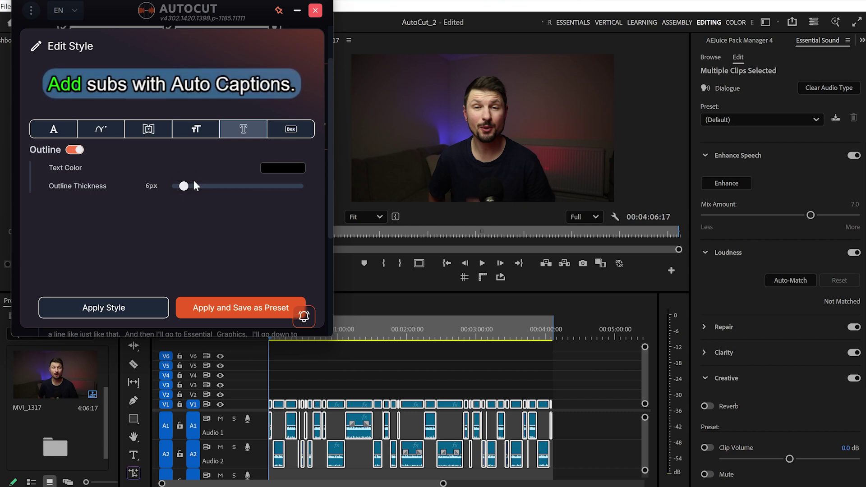
pyautogui.click(198, 131)
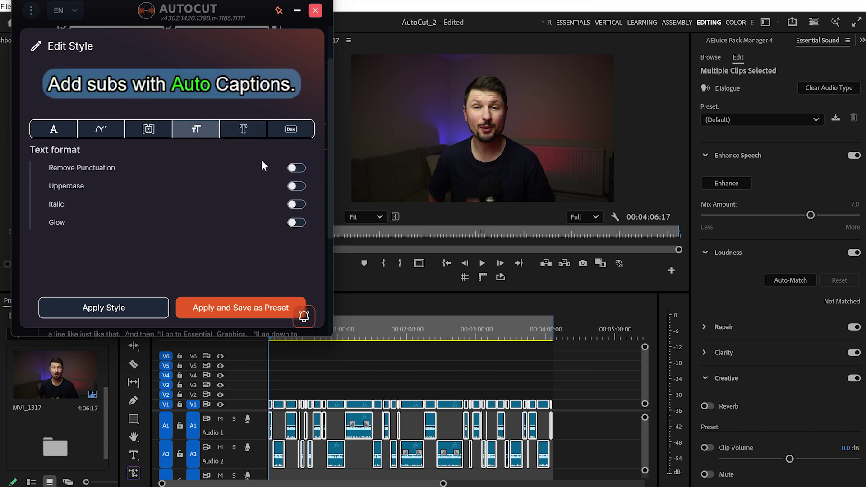
pyautogui.click(296, 223)
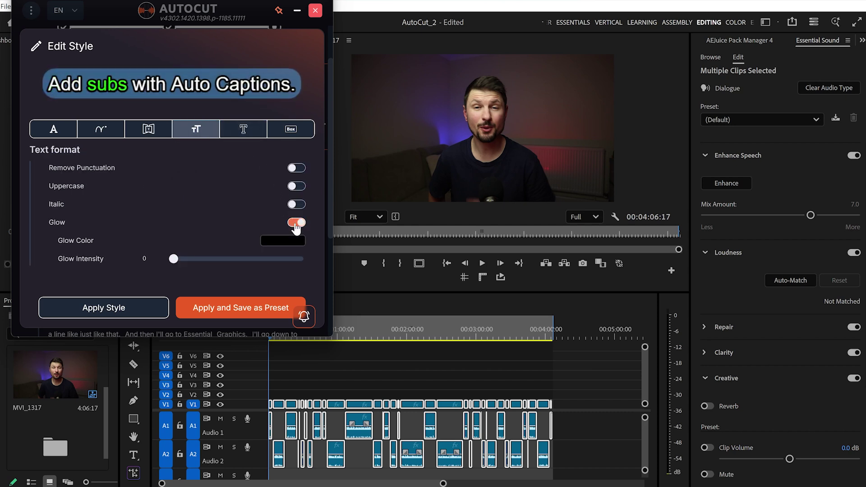
pyautogui.click(283, 242)
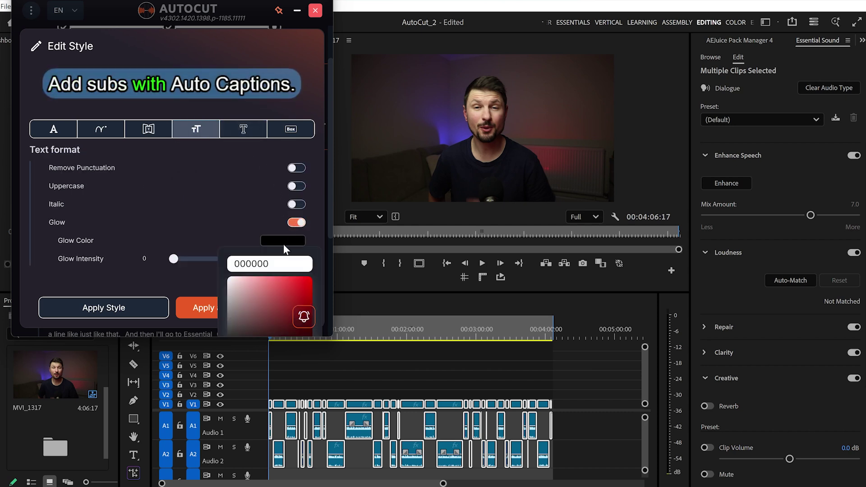
pyautogui.click(254, 290)
pyautogui.click(216, 271)
pyautogui.click(148, 139)
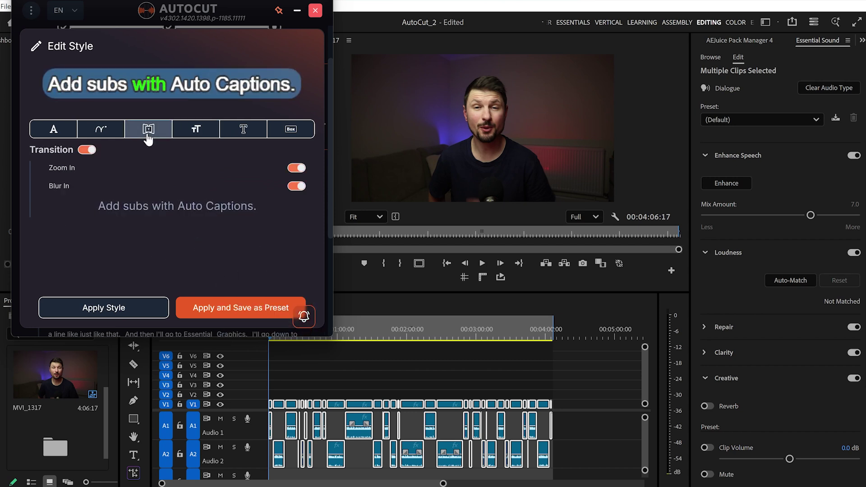
pyautogui.click(101, 130)
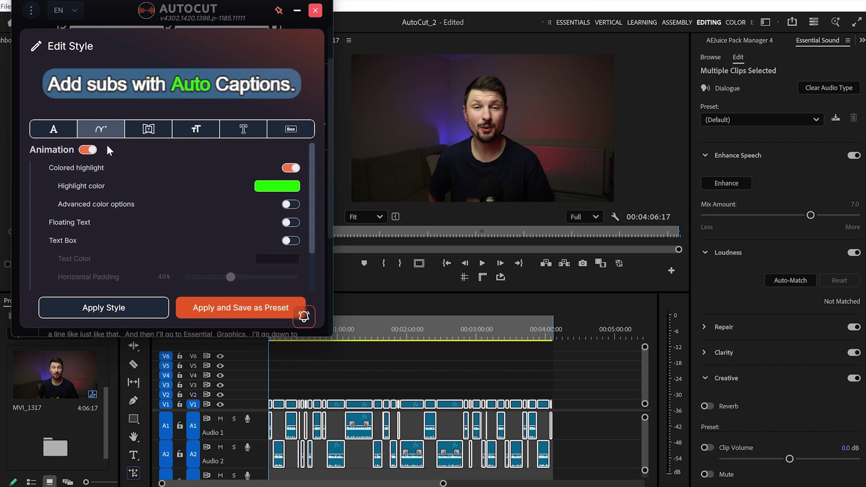
pyautogui.click(56, 130)
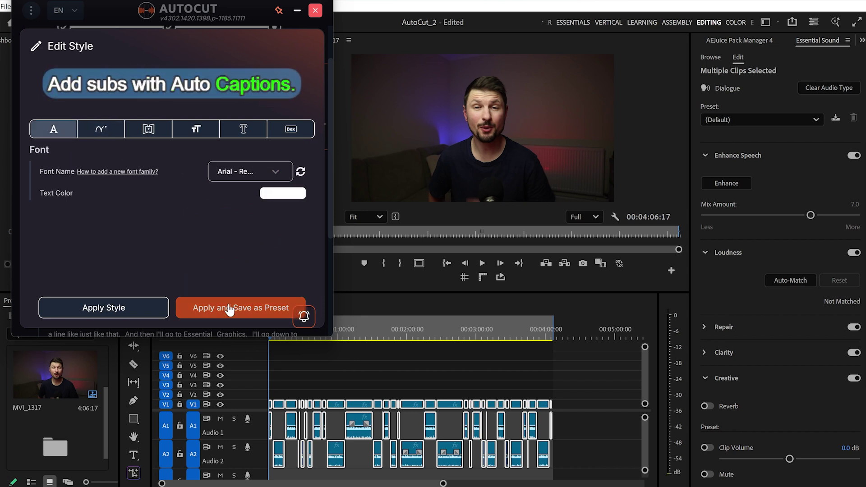
pyautogui.click(153, 311)
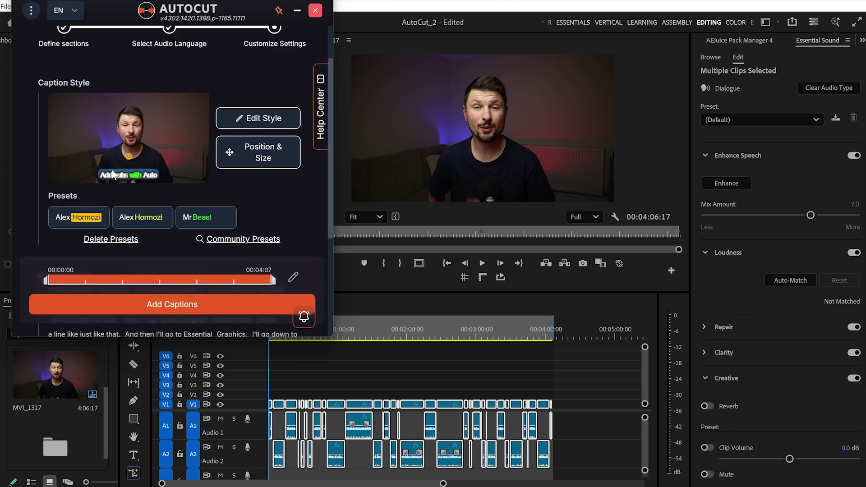
# Step: Set caption maximum width to 58%, reduce the font size, and open Community Presets
pyautogui.scroll(-1, 272, 186)
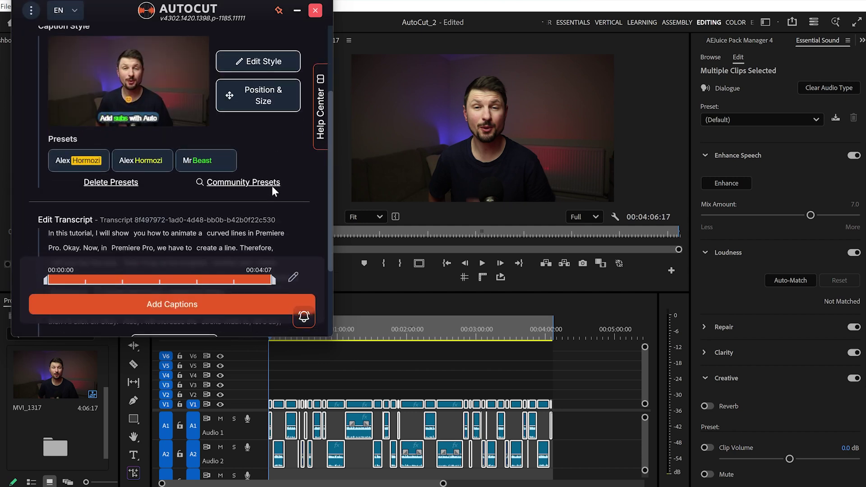
pyautogui.click(261, 93)
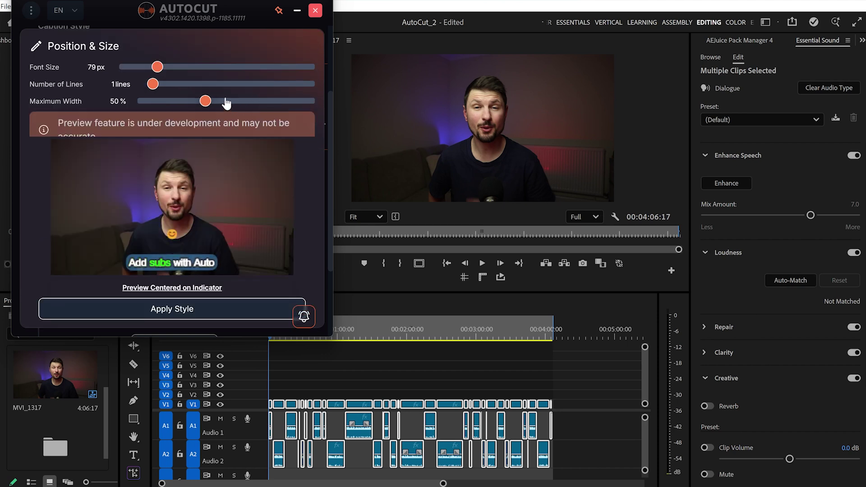
pyautogui.moveTo(205, 102); pyautogui.dragTo(222, 108)
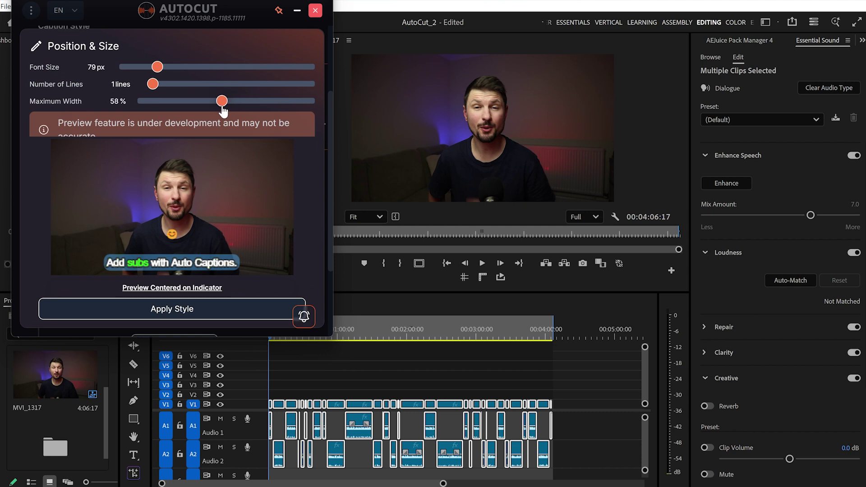
pyautogui.moveTo(157, 68); pyautogui.dragTo(153, 68)
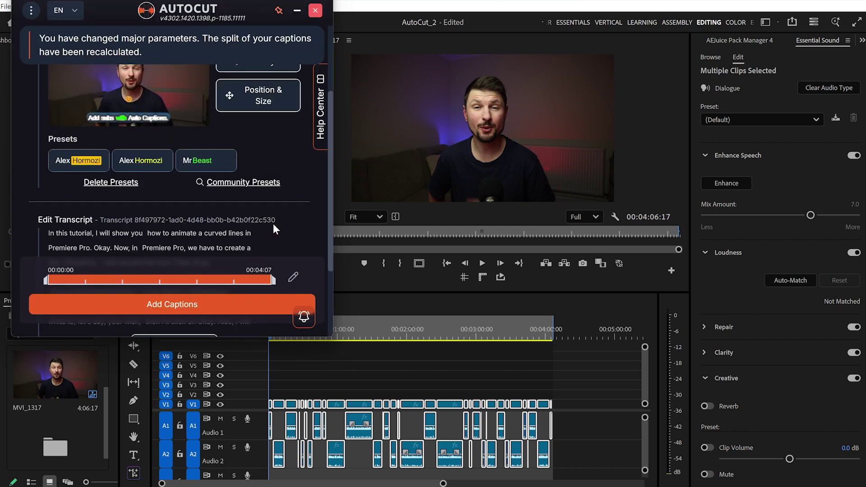
pyautogui.click(242, 184)
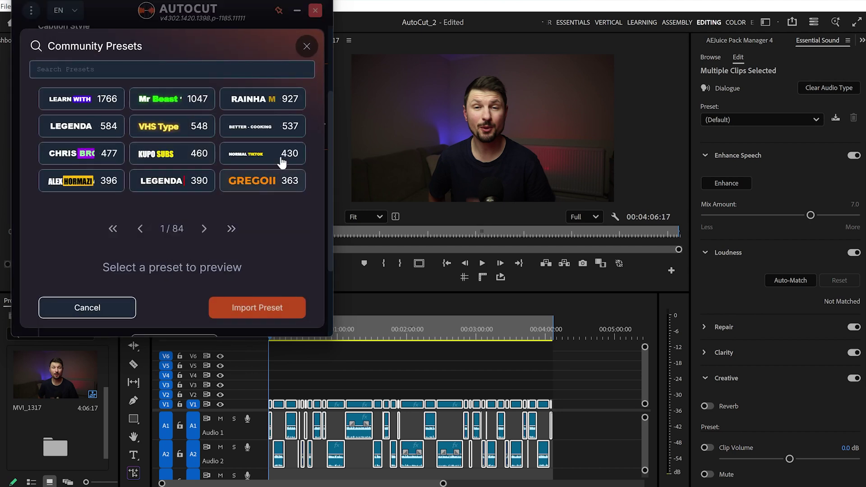
# Step: Page through three screens of community presets, review the transcript, then add the captions to the timeline
pyautogui.click(205, 228)
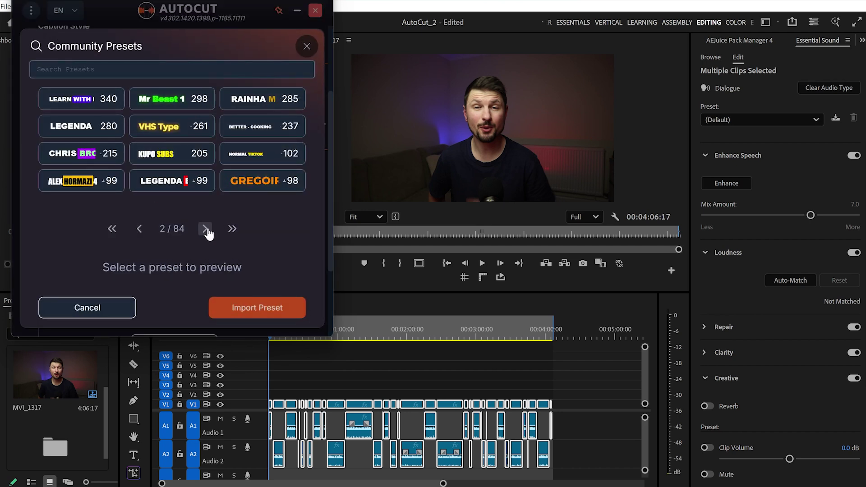
pyautogui.click(205, 229)
pyautogui.click(205, 228)
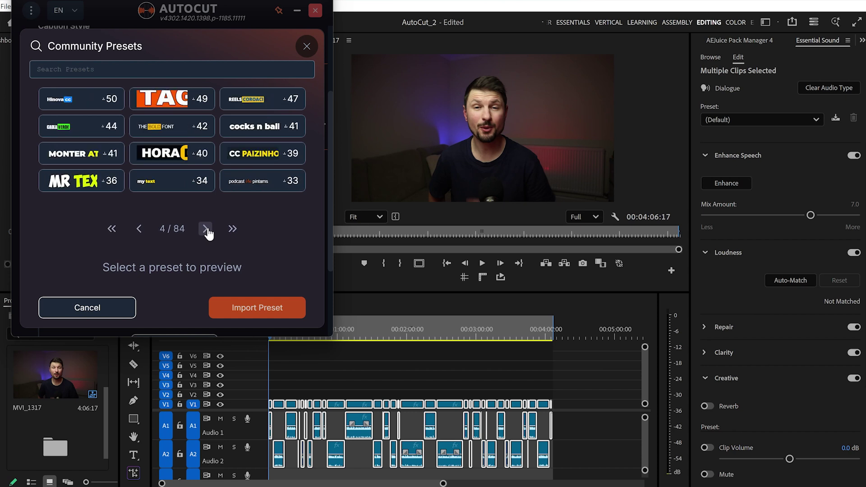
pyautogui.click(307, 45)
pyautogui.click(159, 233)
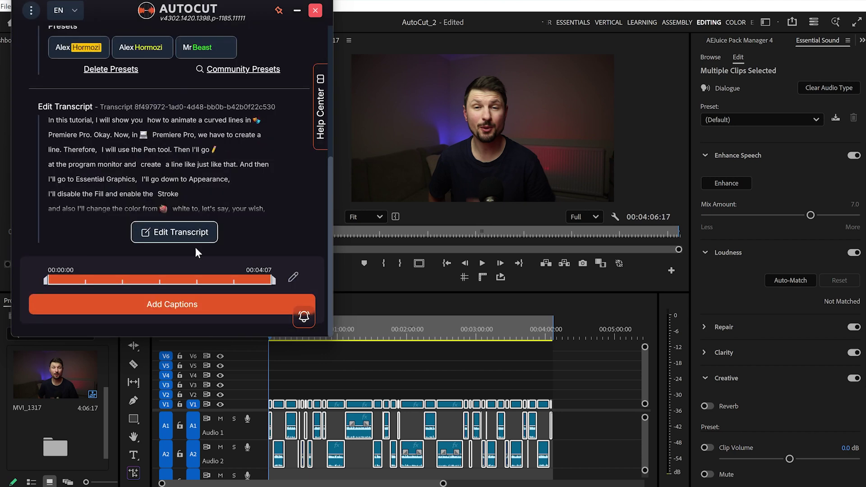
pyautogui.click(201, 304)
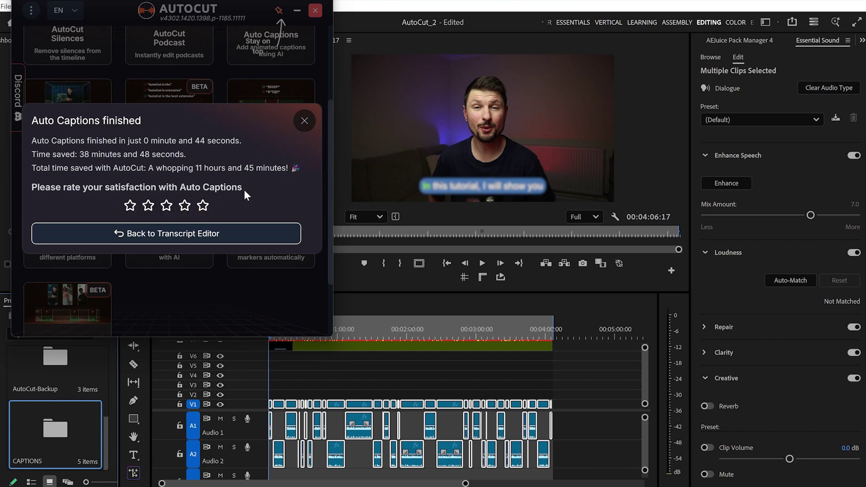
# Step: Play the sequence with a maximized program view to review the new captions on V2
pyautogui.click(304, 120)
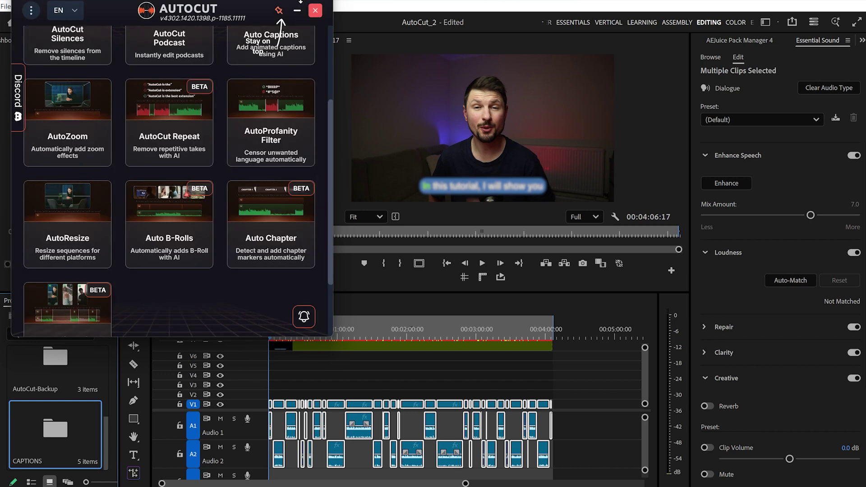
pyautogui.click(299, 10)
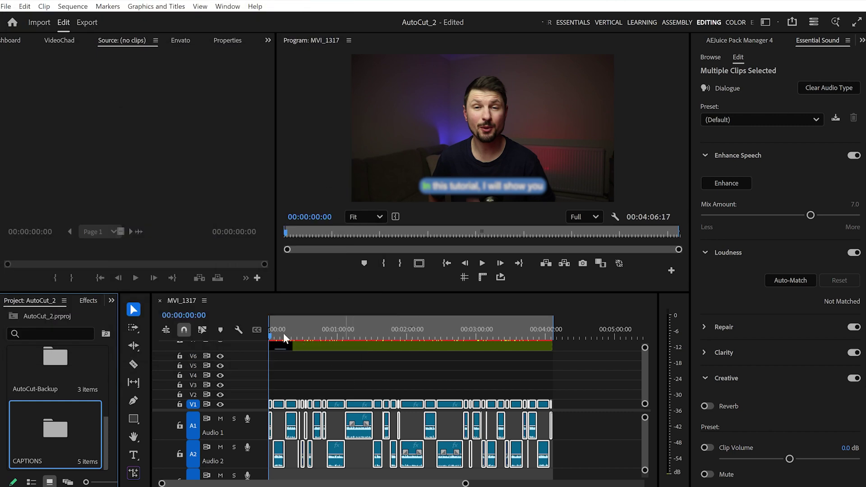
pyautogui.press('space')
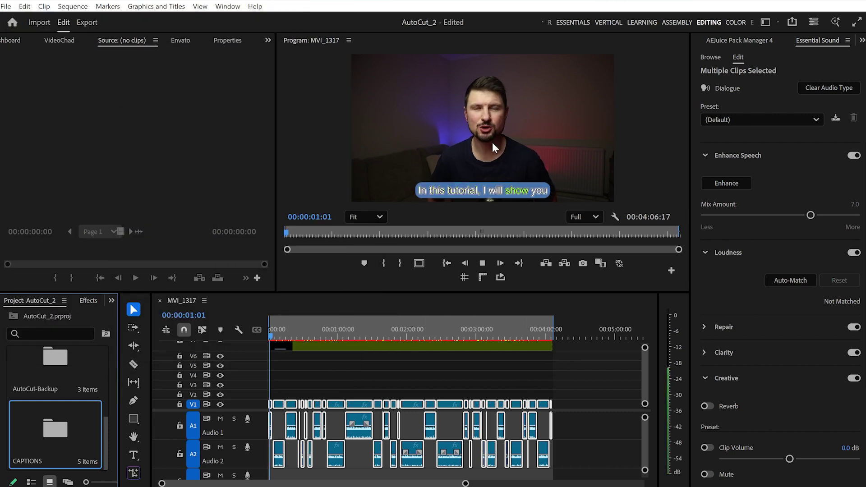
pyautogui.press('`')
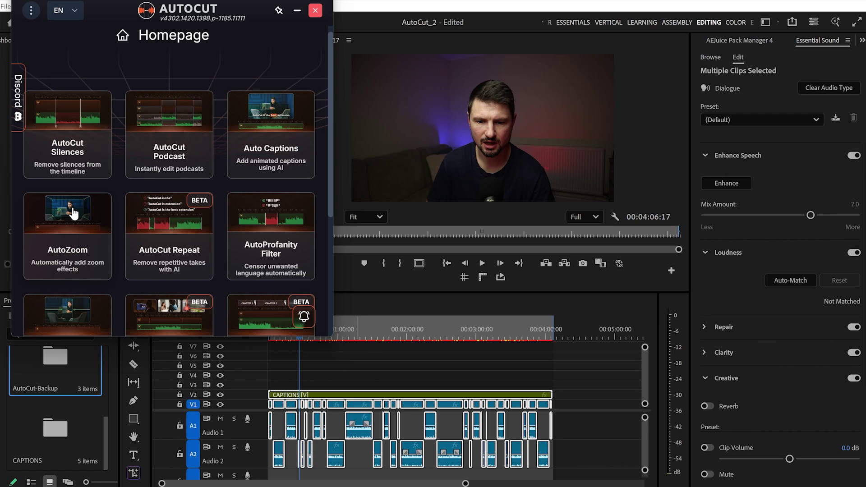
pyautogui.scroll(-3, 74, 214)
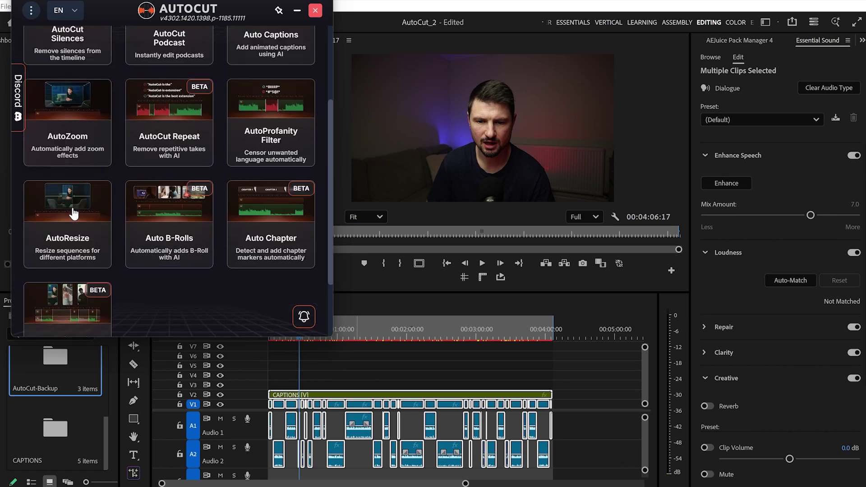
# Step: Run AutoZoom on the entire timeline, focused on the speaker's face, using the Paced preset
pyautogui.click(77, 113)
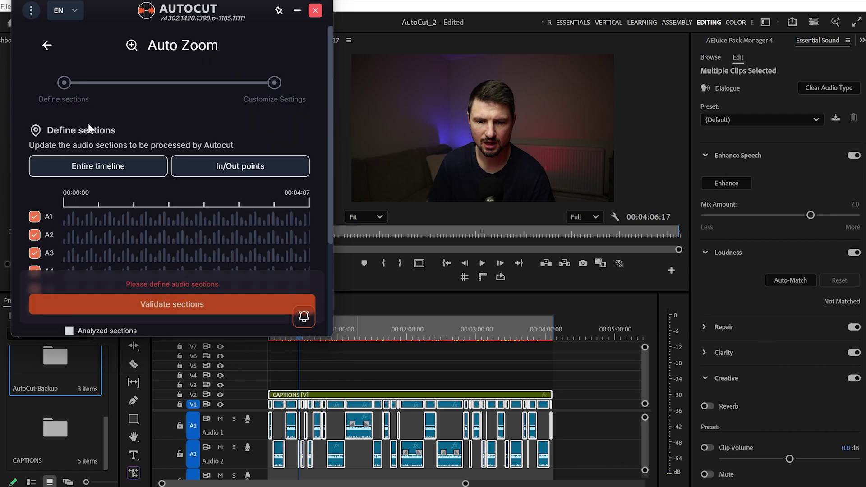
pyautogui.scroll(-3, 50, 208)
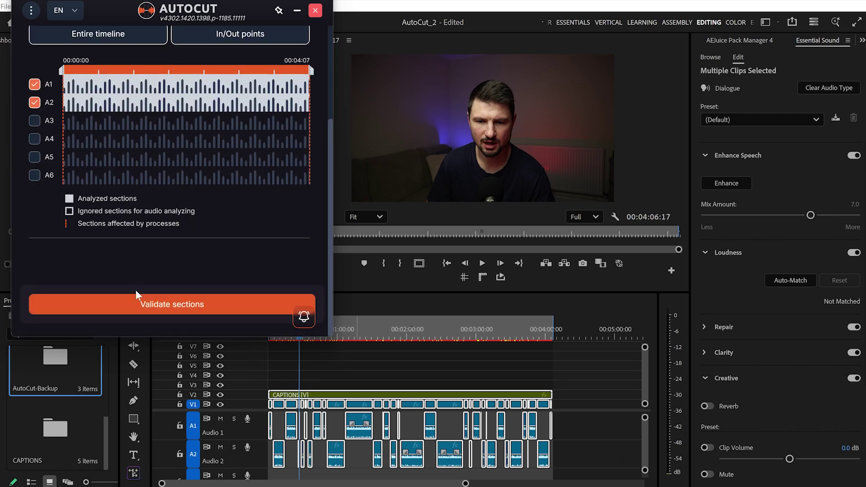
pyautogui.click(141, 304)
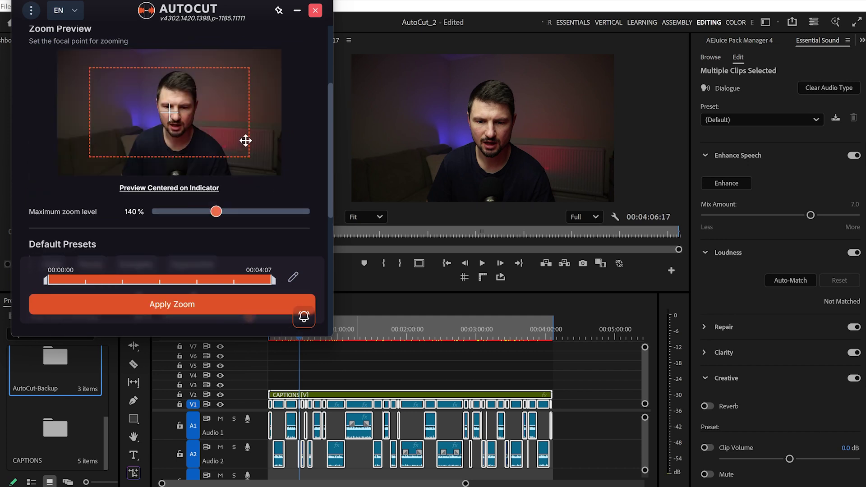
pyautogui.moveTo(182, 122); pyautogui.dragTo(177, 110)
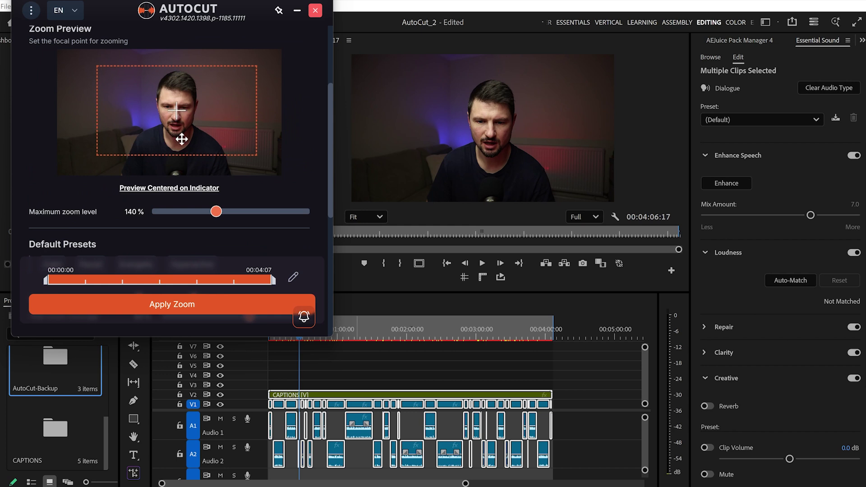
pyautogui.scroll(-3, 238, 175)
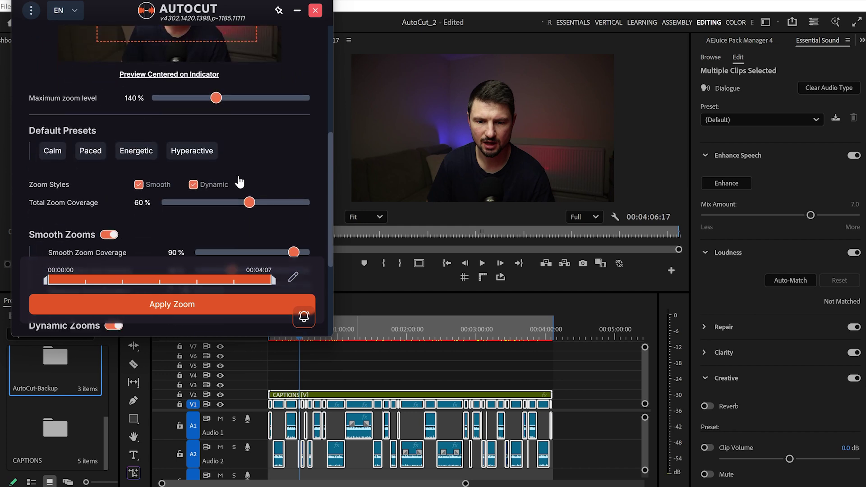
pyautogui.click(55, 153)
pyautogui.click(91, 153)
pyautogui.scroll(-2, 96, 176)
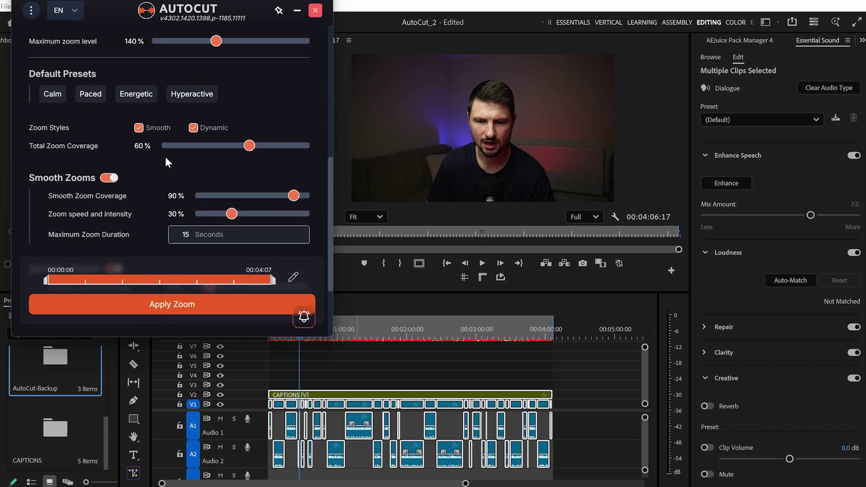
pyautogui.scroll(-2, 167, 162)
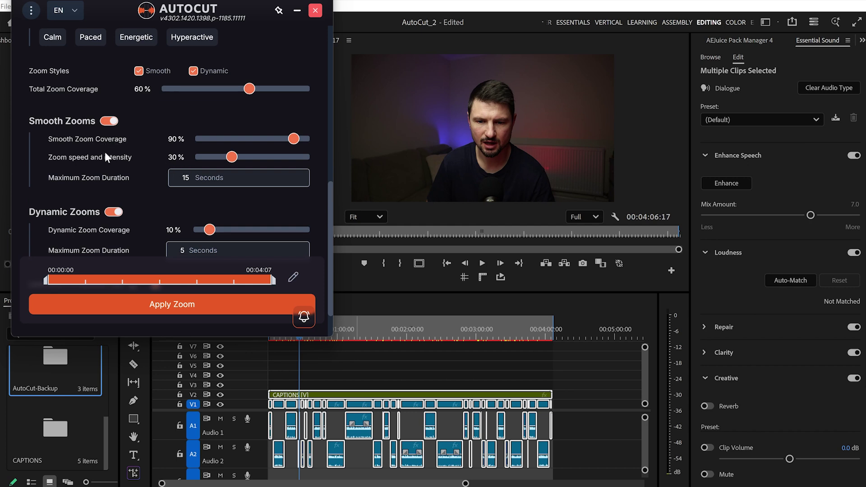
pyautogui.scroll(-2, 119, 145)
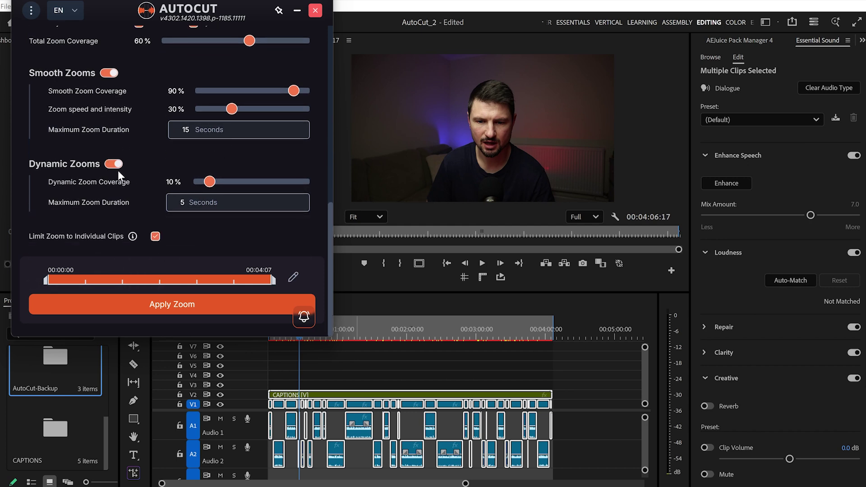
pyautogui.click(185, 307)
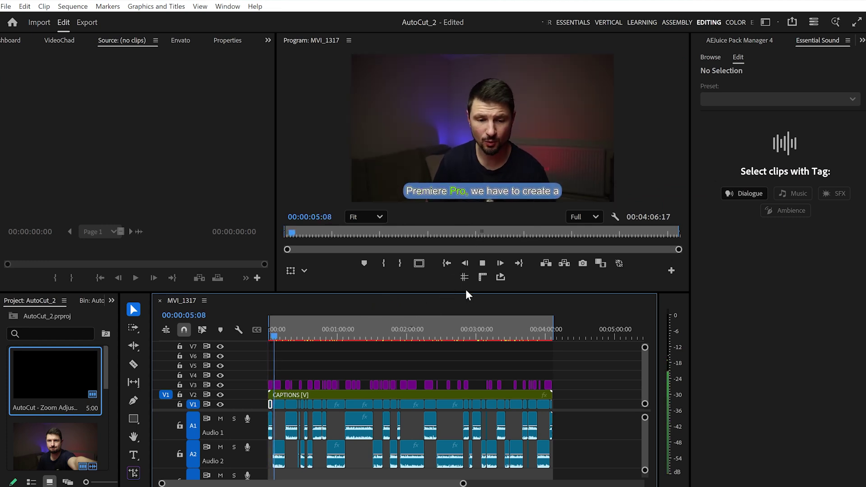
# Step: Lower the border between Program monitor and timeline to enlarge the monitor
pyautogui.moveTo(467, 292); pyautogui.dragTo(467, 315)
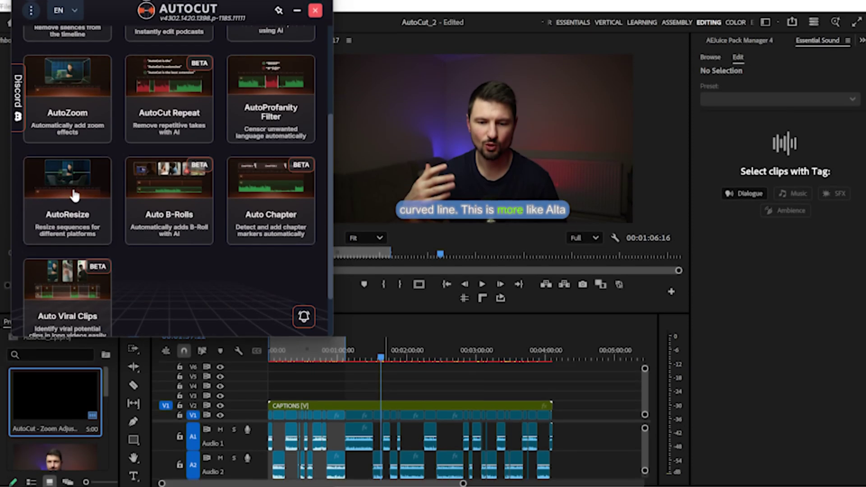
# Step: Limit AutoResize to the In/Out range with audio tracks A3–A6 excluded
pyautogui.click(72, 188)
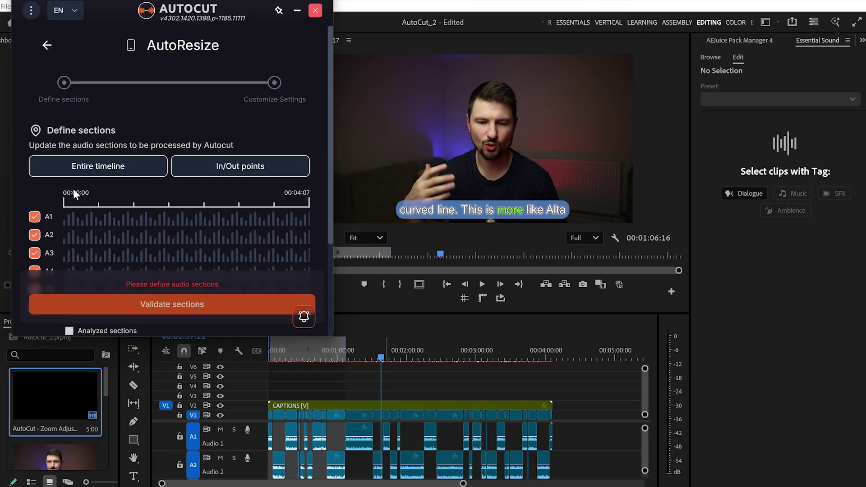
pyautogui.click(232, 167)
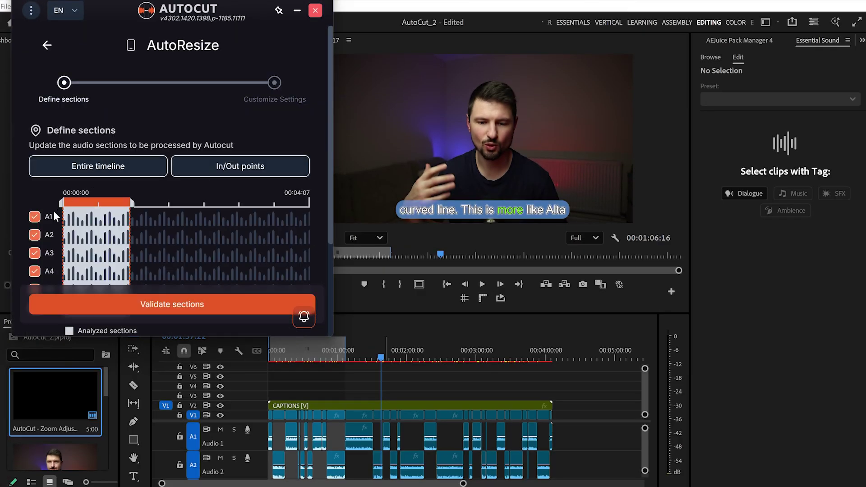
pyautogui.scroll(-3, 55, 216)
pyautogui.click(35, 194)
pyautogui.click(34, 175)
pyautogui.click(34, 158)
pyautogui.click(34, 139)
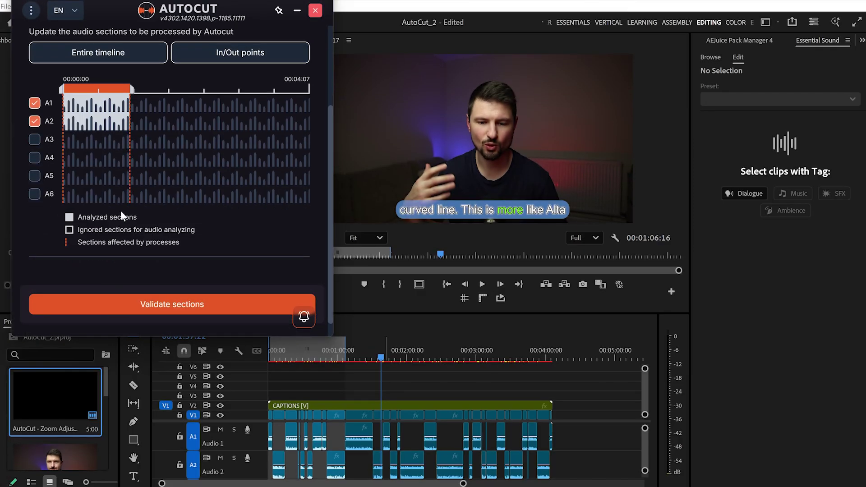
pyautogui.scroll(2, 128, 221)
pyautogui.click(135, 304)
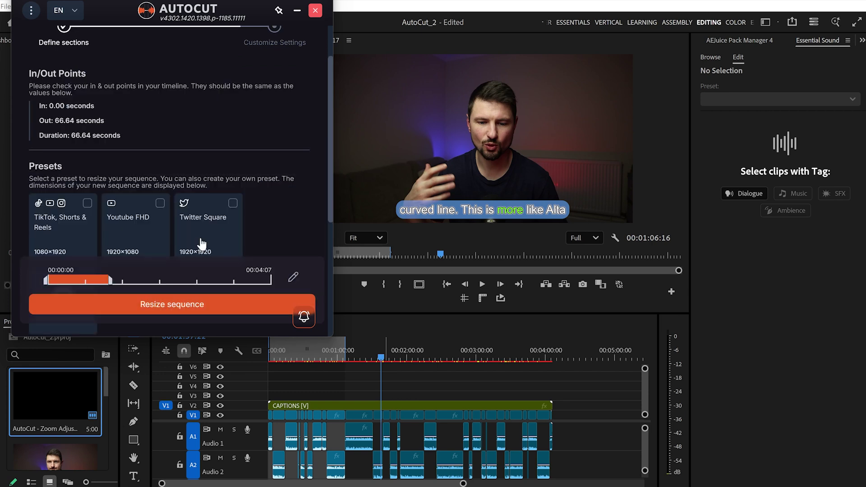
# Step: Choose the 1080×1920 TikTok, Shorts & Reels format and create the resized sequence
pyautogui.scroll(-2, 201, 244)
pyautogui.scroll(-2, 108, 122)
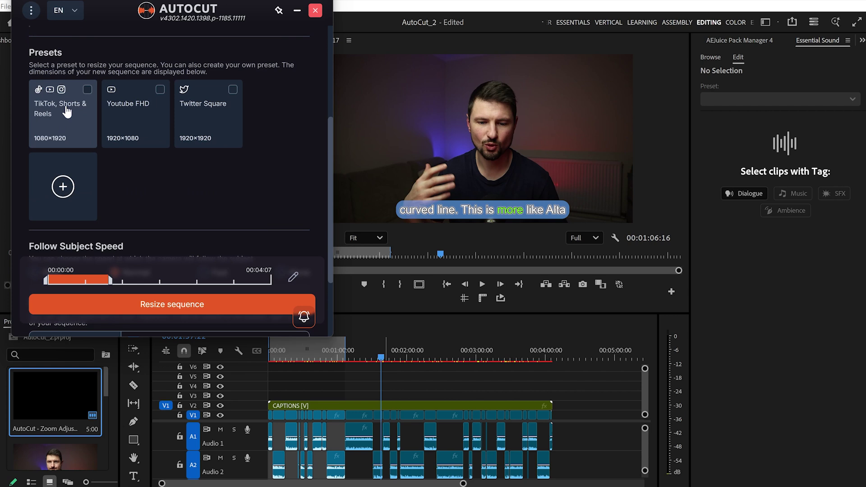
pyautogui.click(88, 91)
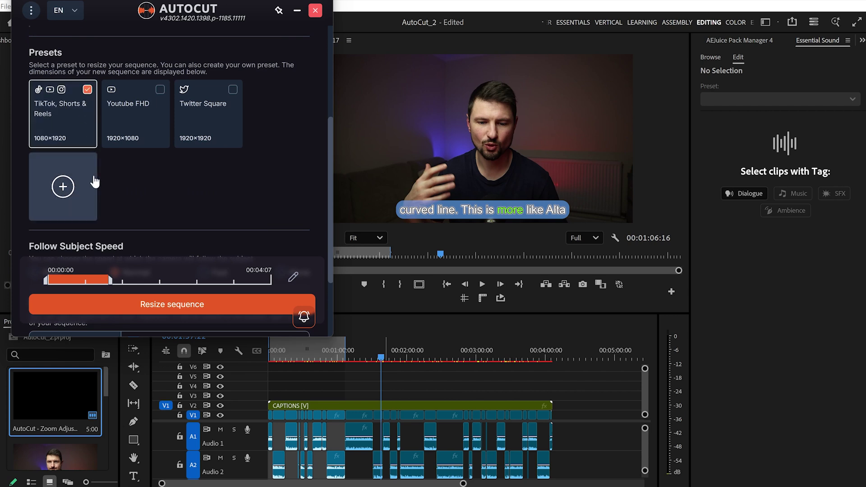
pyautogui.scroll(-2, 135, 186)
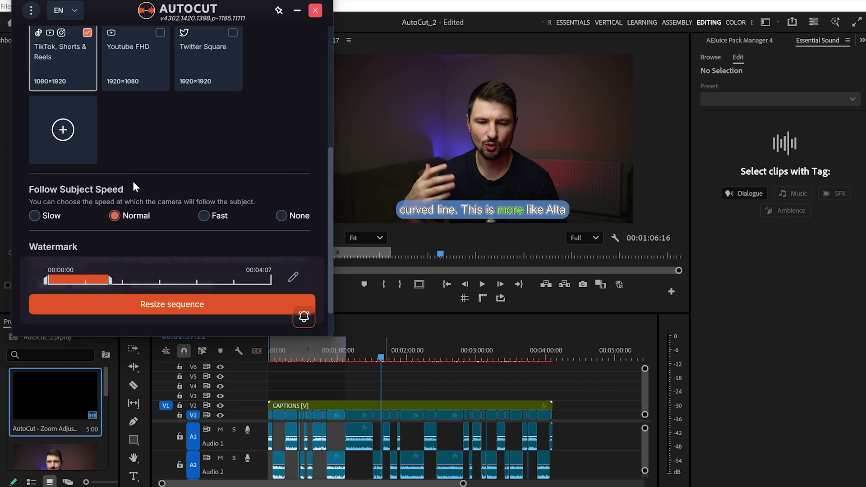
pyautogui.scroll(-1, 134, 186)
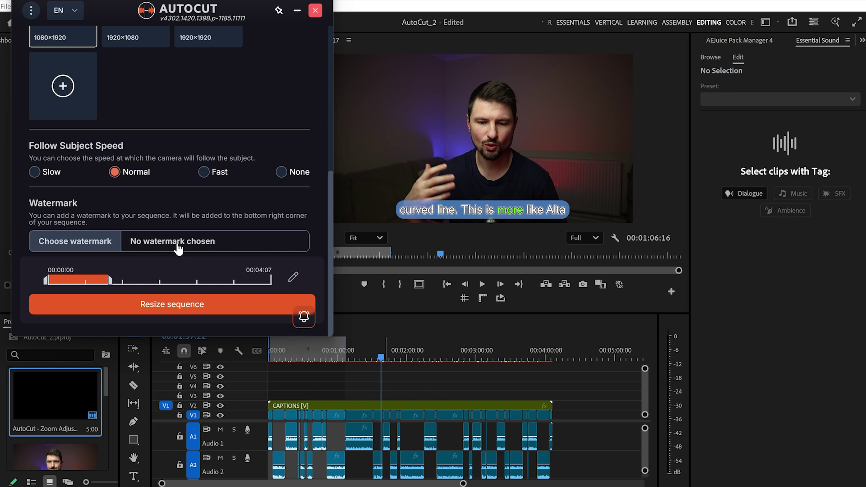
pyautogui.click(216, 307)
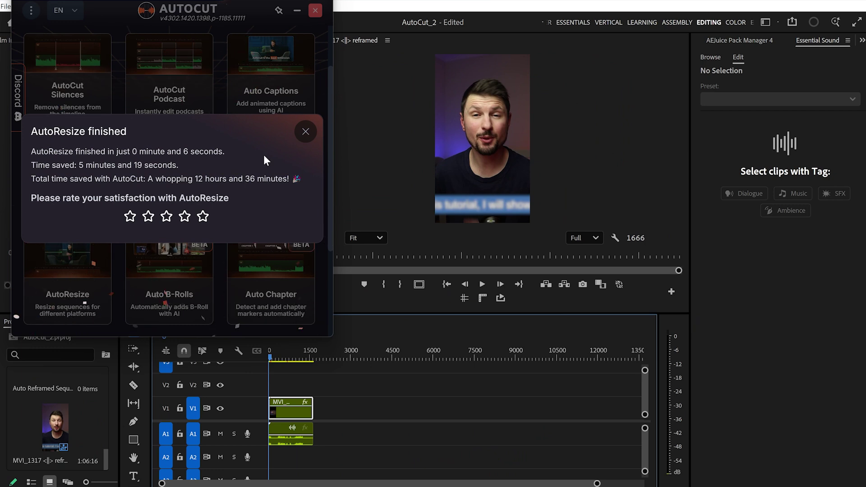
# Step: Play the new vertical sequence with the timeline zoomed in and the program monitor maximized
pyautogui.click(306, 131)
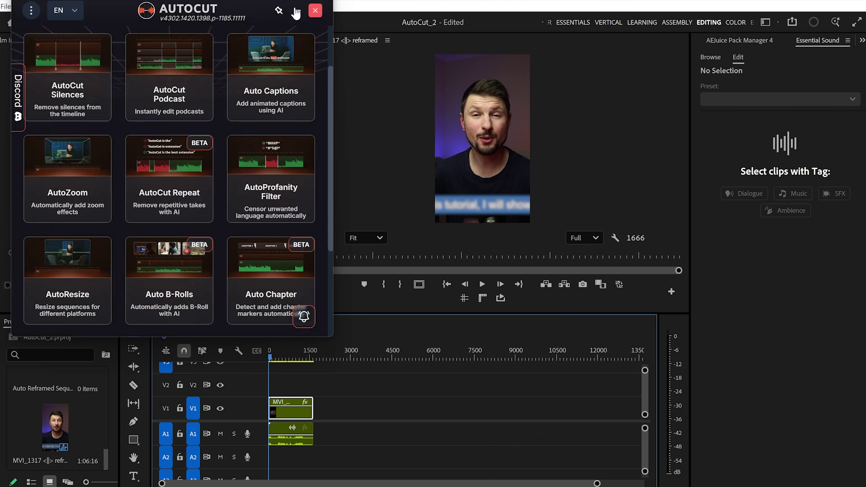
pyautogui.click(296, 13)
pyautogui.press('space')
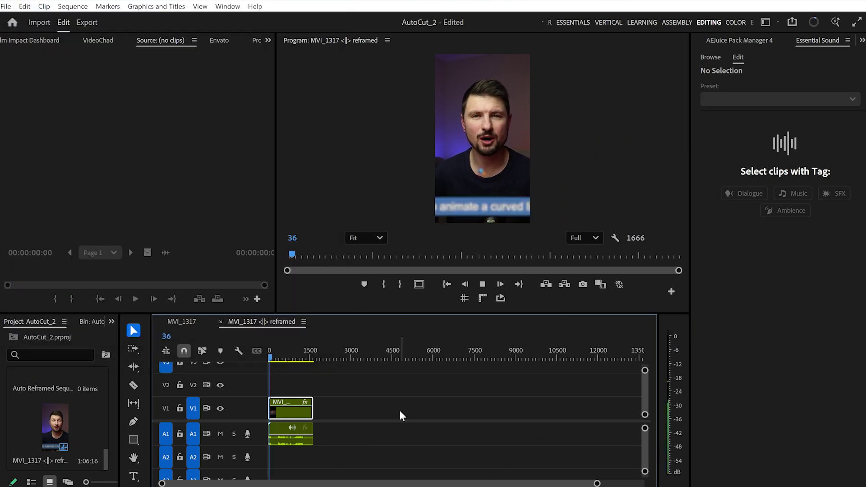
pyautogui.press('=')
pyautogui.press('=')
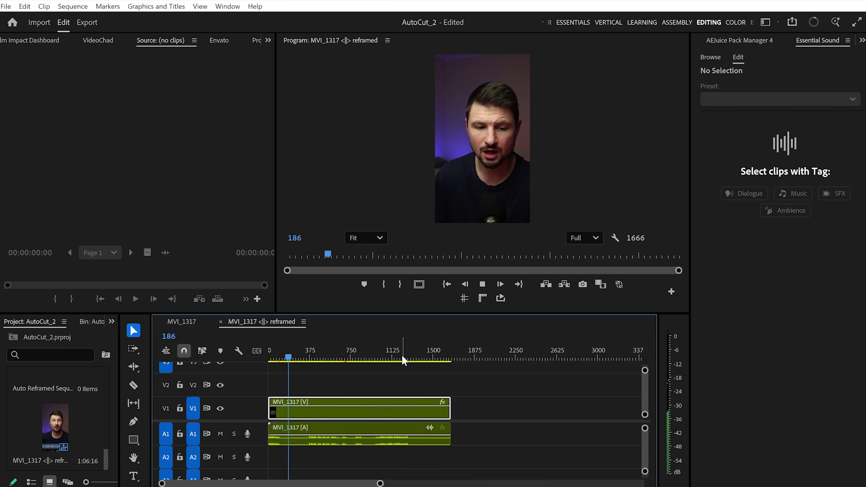
pyautogui.press('`')
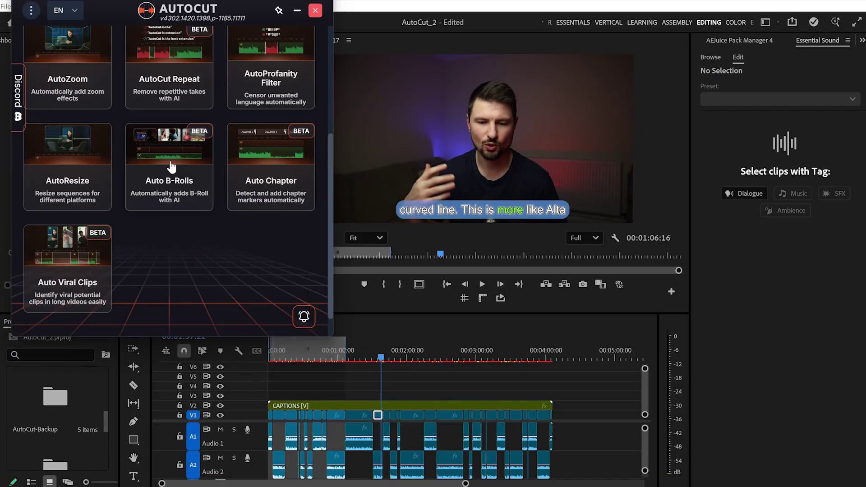
# Step: Run Auto B-Rolls on the In/Out range, excluding A3–A6, with 2–5 second durations
pyautogui.click(171, 167)
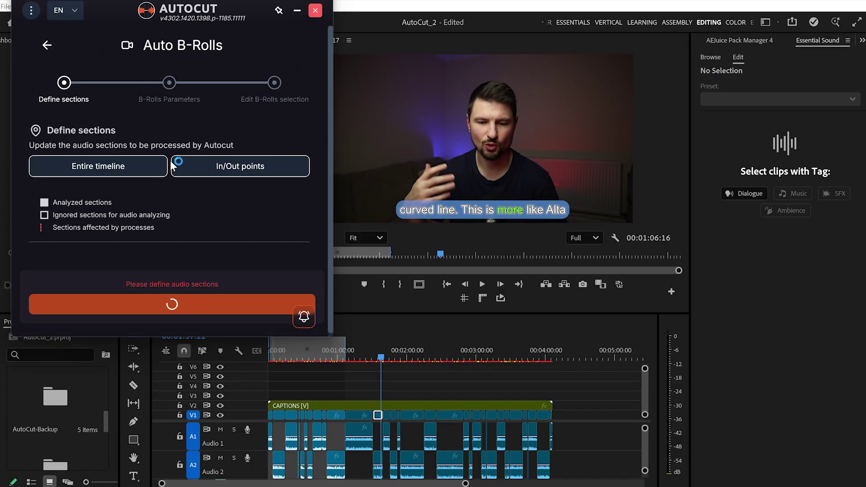
pyautogui.click(204, 165)
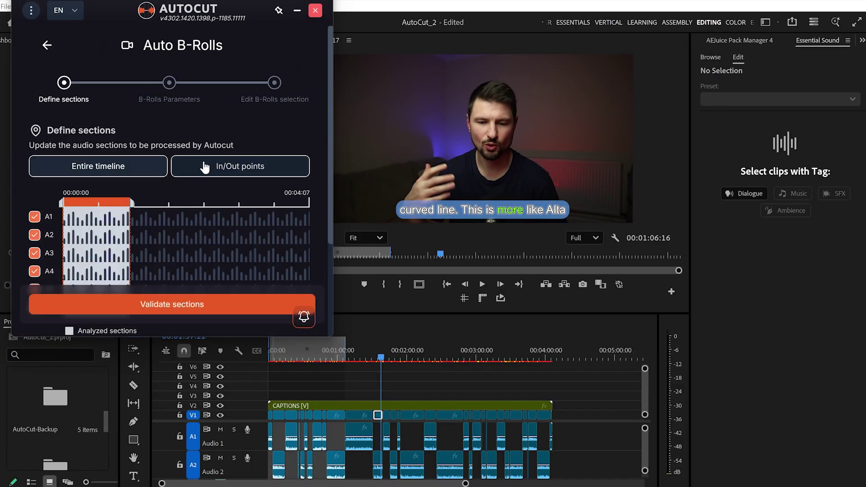
pyautogui.scroll(-3, 53, 225)
pyautogui.click(35, 175)
pyautogui.click(35, 157)
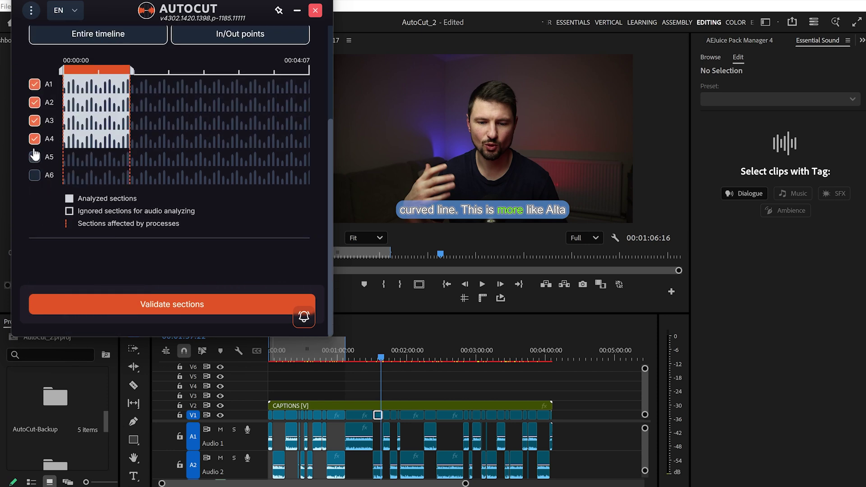
pyautogui.click(34, 139)
pyautogui.click(34, 120)
pyautogui.click(136, 303)
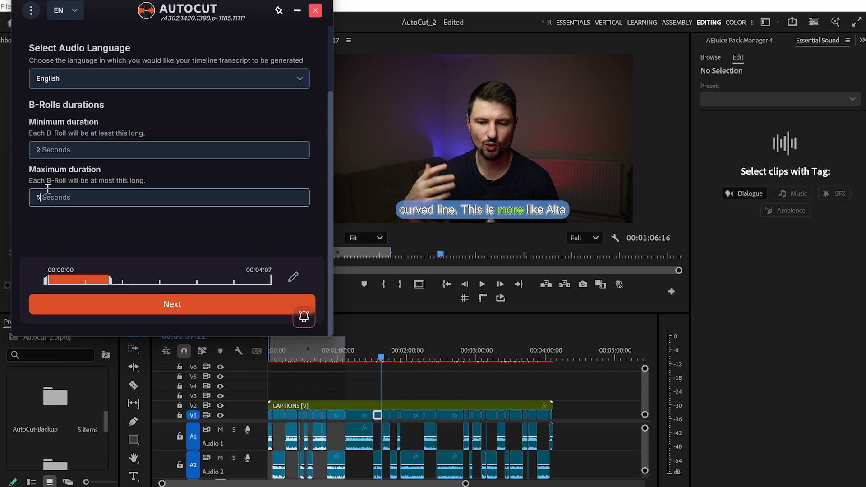
pyautogui.click(141, 302)
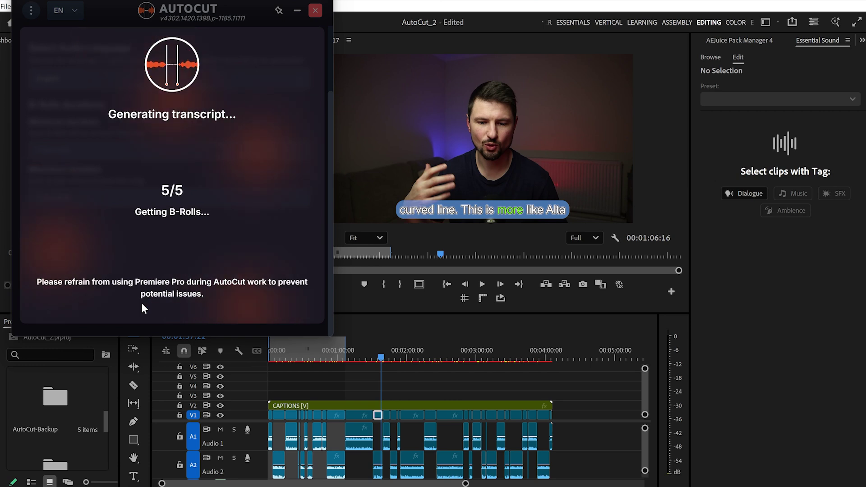
# Step: Swap one line's B-roll for the third suggested clip, then insert all B-rolls into the sequence
pyautogui.click(42, 153)
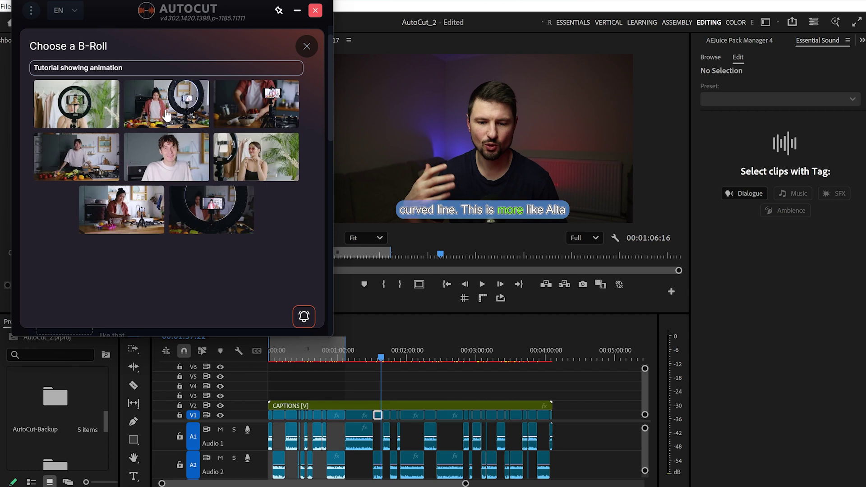
pyautogui.click(229, 103)
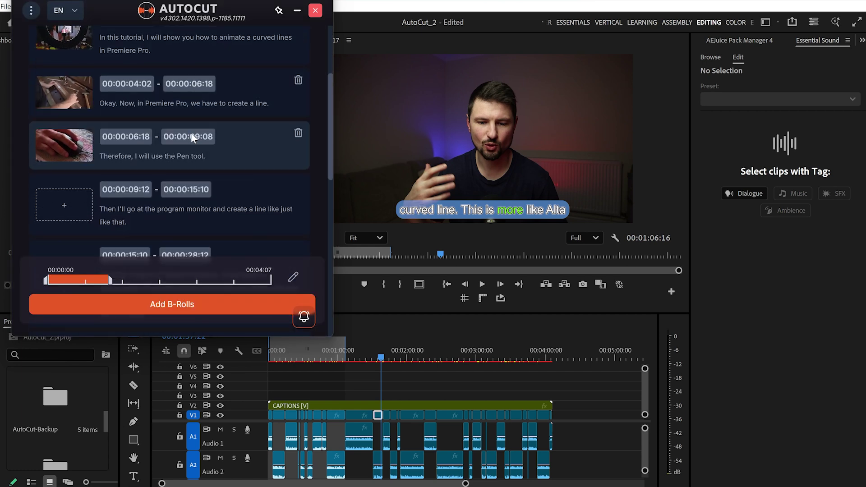
pyautogui.scroll(-5, 109, 139)
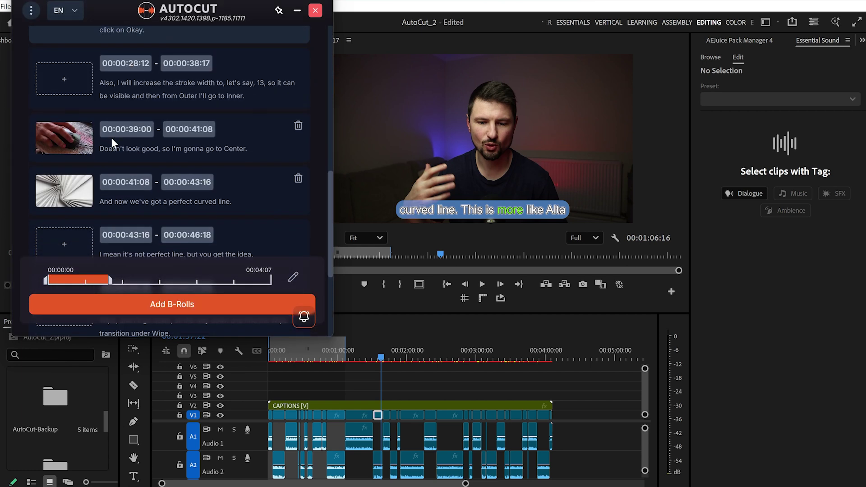
pyautogui.scroll(-4, 139, 135)
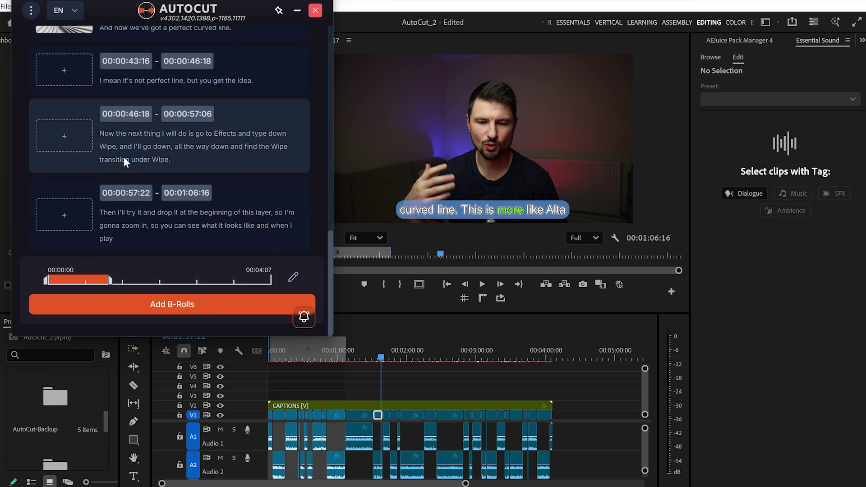
pyautogui.click(219, 305)
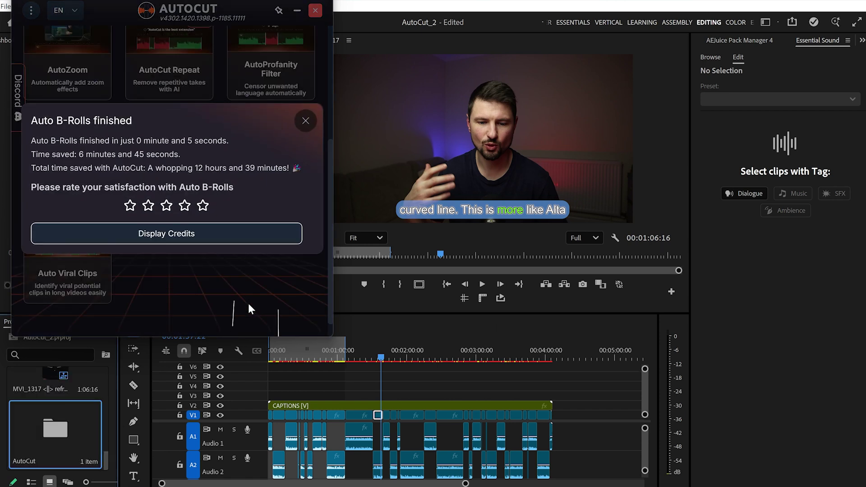
pyautogui.click(306, 121)
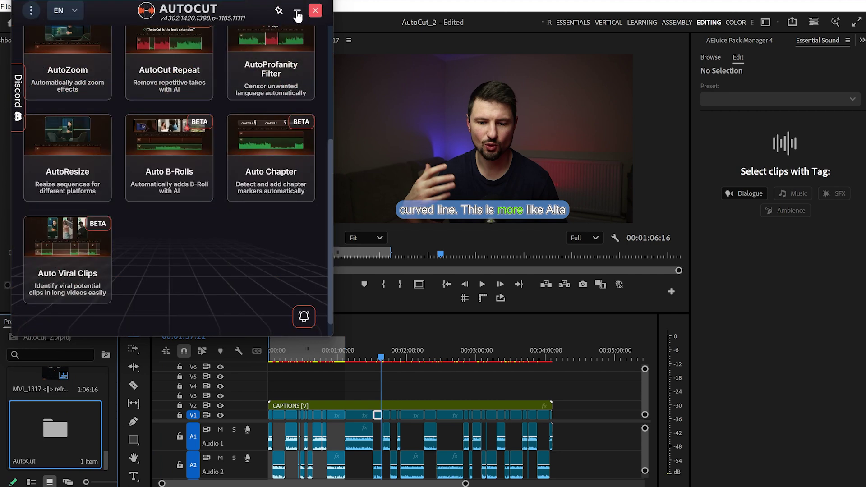
# Step: Play the sequence and scrub ahead to preview the newly inserted B-roll footage
pyautogui.click(297, 14)
pyautogui.press('space')
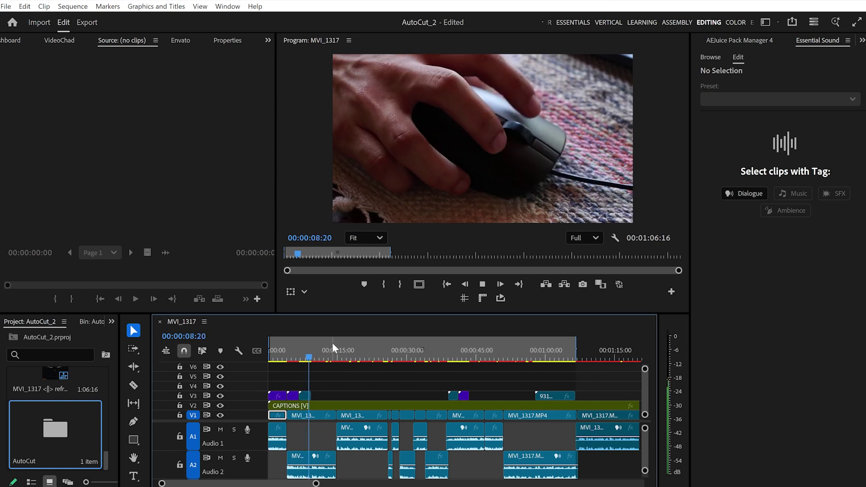
pyautogui.moveTo(321, 347); pyautogui.dragTo(446, 356)
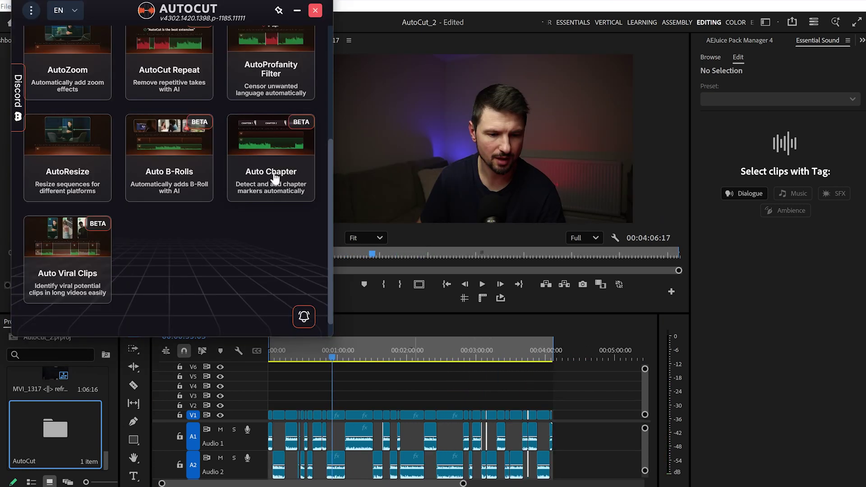
# Step: Generate AI chapters from the English transcript with Auto Chapter
pyautogui.click(275, 177)
pyautogui.scroll(-3, 271, 189)
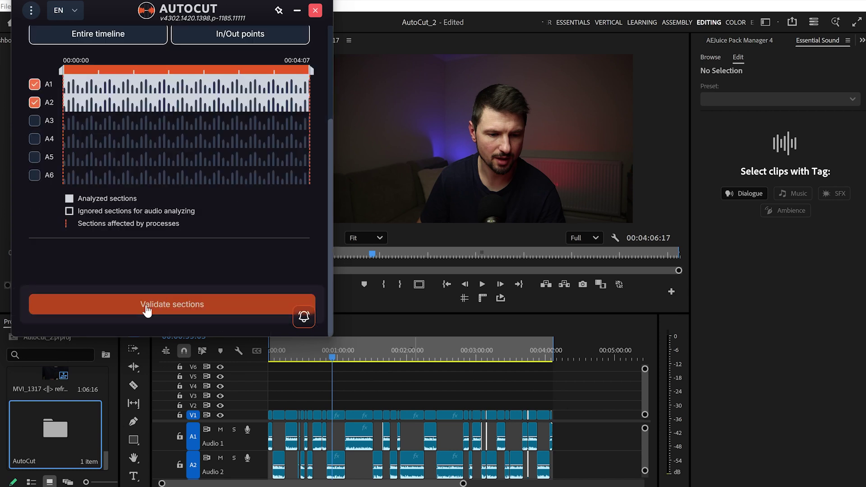
pyautogui.click(149, 309)
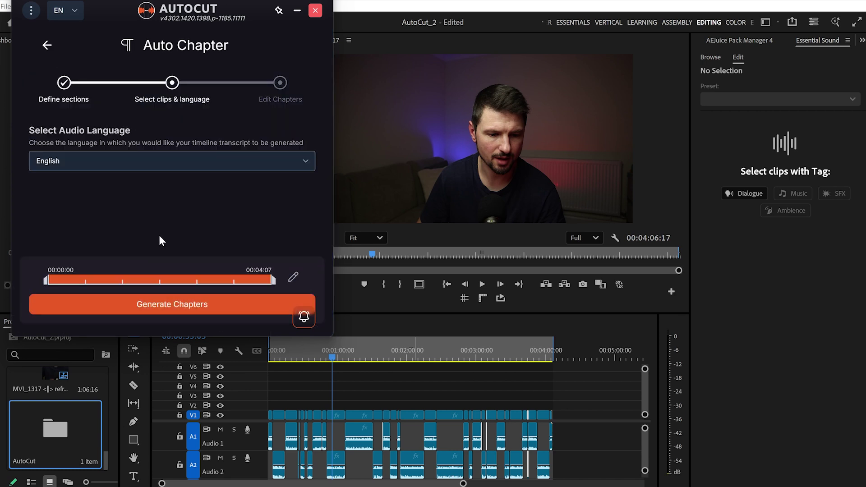
pyautogui.click(177, 309)
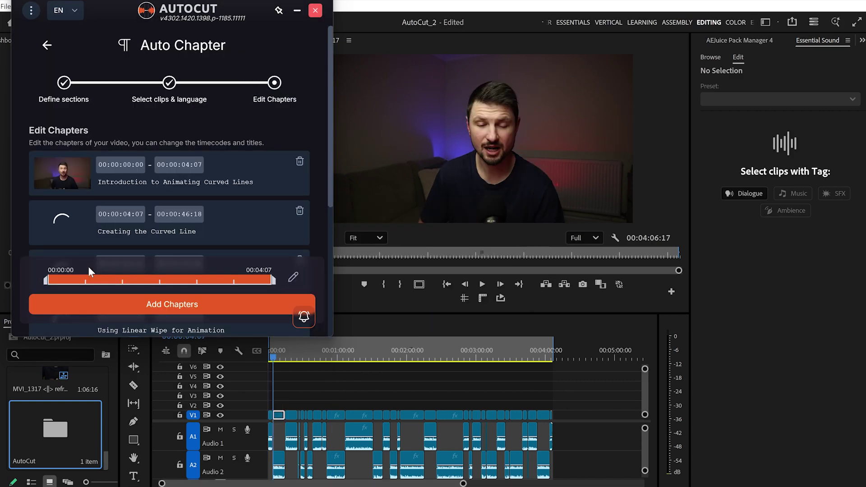
# Step: Save the YouTube chapters text file to Downloads and add the chapters as red markers
pyautogui.scroll(-5, 109, 226)
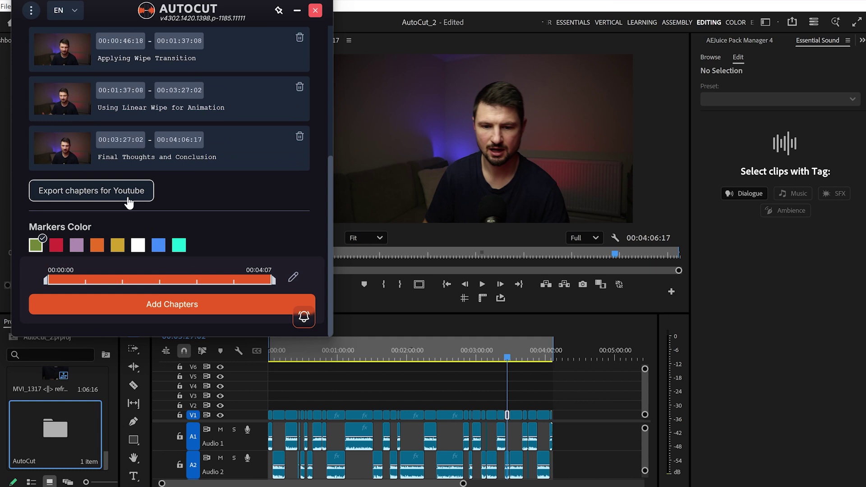
pyautogui.click(128, 197)
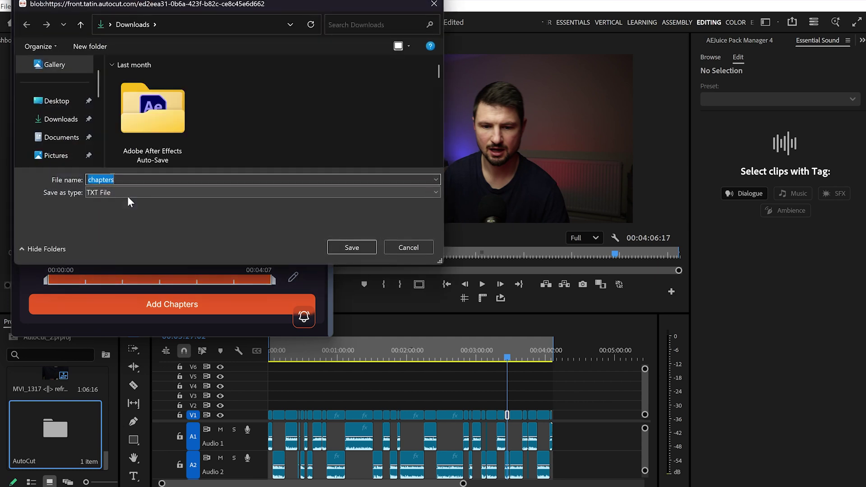
pyautogui.click(66, 121)
pyautogui.click(361, 246)
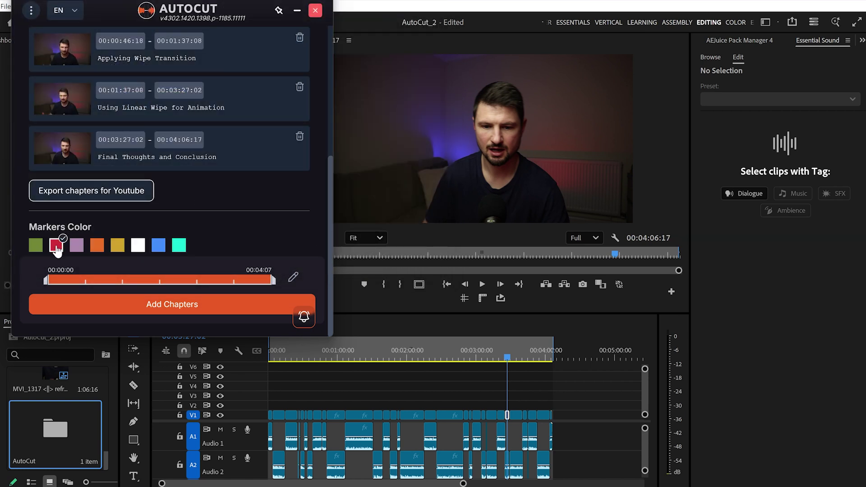
pyautogui.click(208, 298)
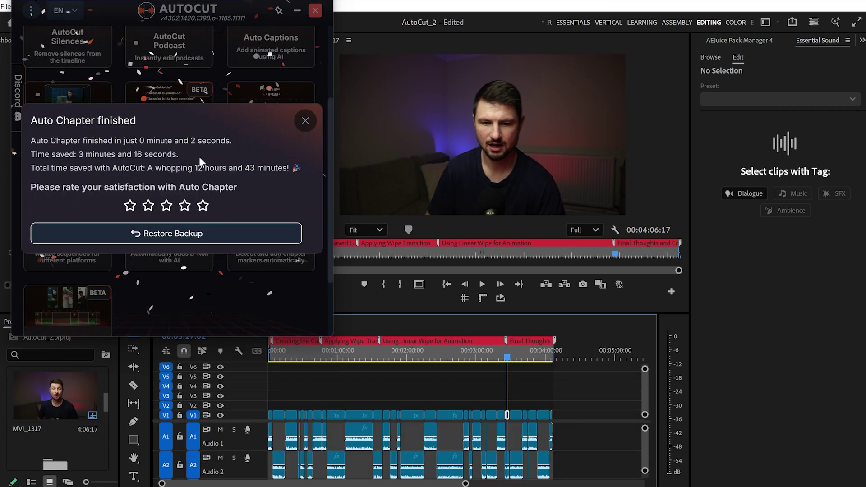
# Step: Dismiss the Auto Chapter summary and minimize AutoCut to view the chaptered timeline
pyautogui.click(305, 121)
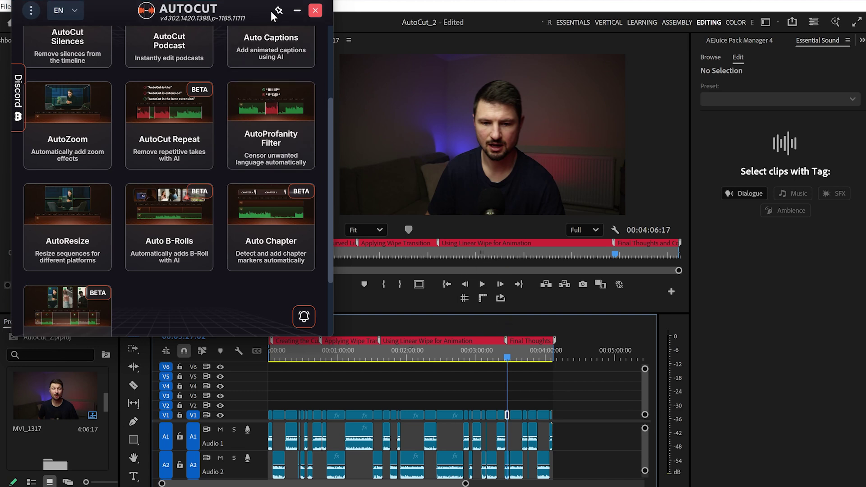
pyautogui.click(298, 13)
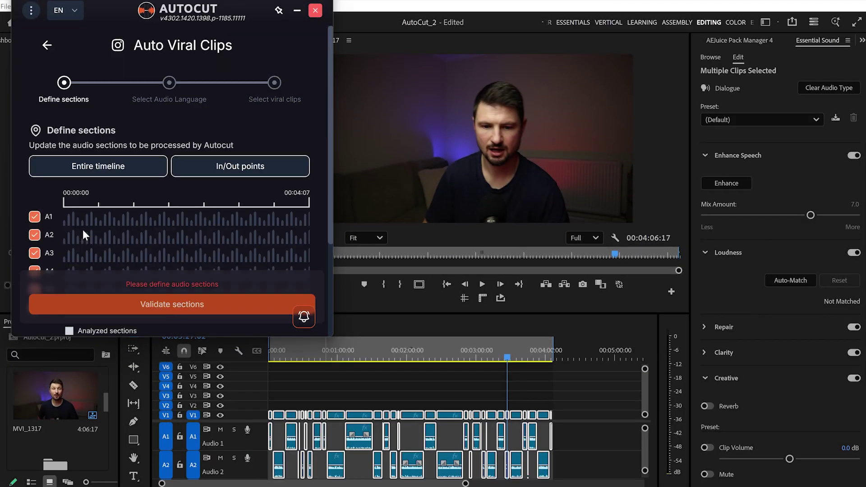
# Step: Exclude audio tracks A3–A6 so only A1 and A2 are analysed
pyautogui.scroll(-3, 56, 219)
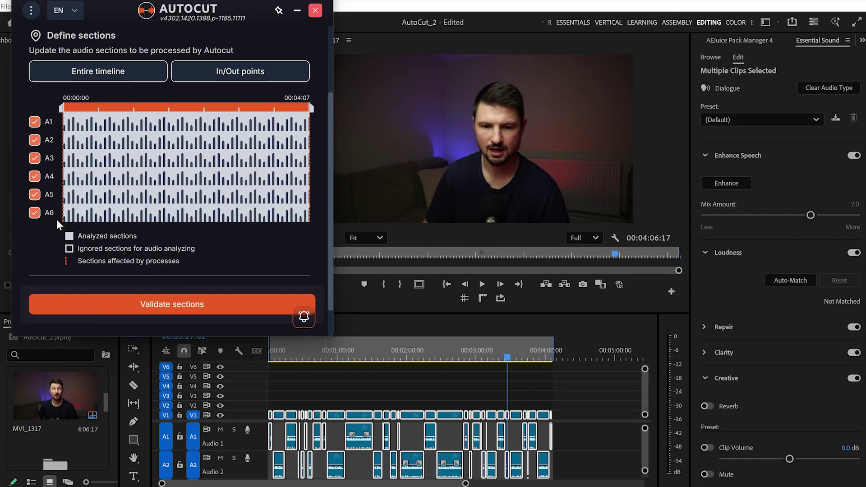
pyautogui.click(35, 194)
pyautogui.click(34, 176)
pyautogui.click(35, 157)
pyautogui.click(35, 139)
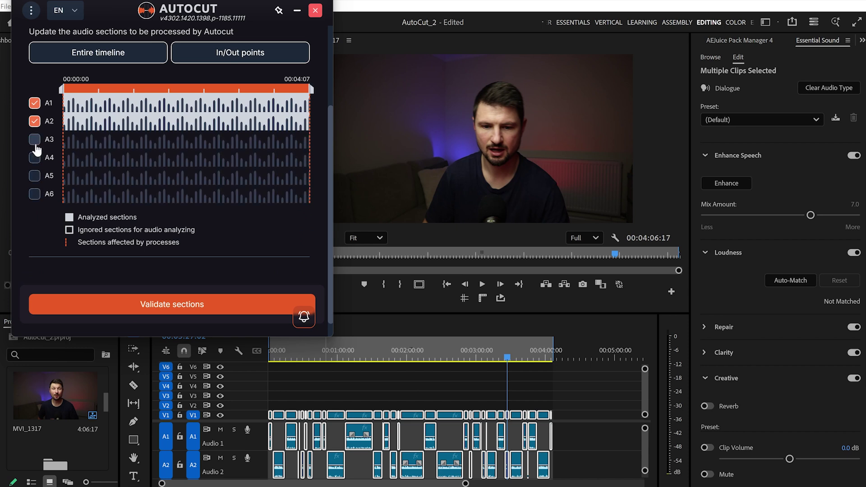
pyautogui.click(194, 310)
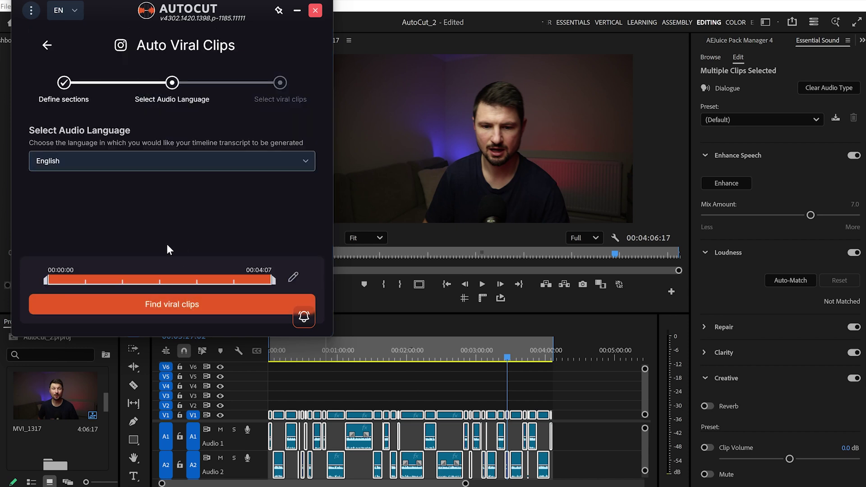
# Step: Find viral clip candidates and open the Final Thoughts on Animation sequence
pyautogui.click(172, 299)
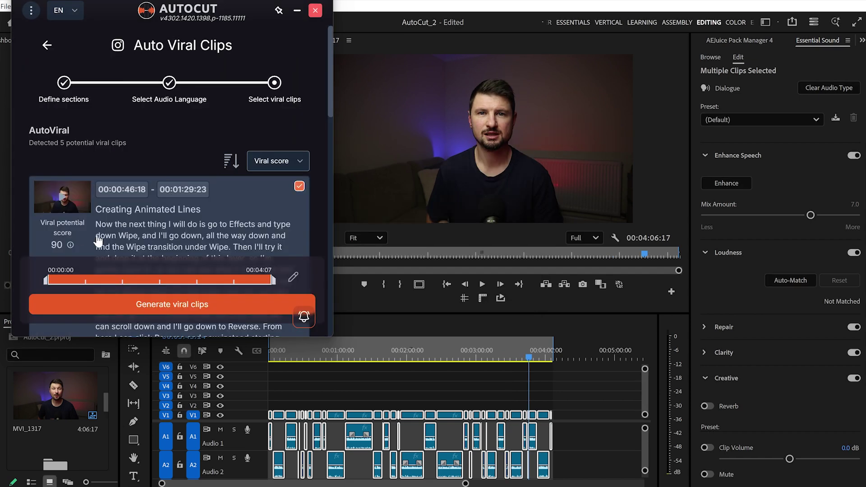
pyautogui.scroll(-3, 134, 212)
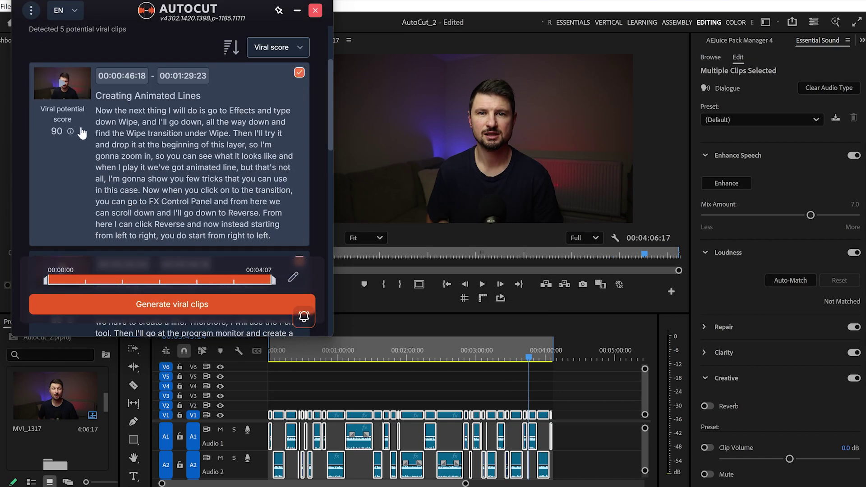
pyautogui.scroll(-3, 82, 132)
pyautogui.scroll(-7, 82, 132)
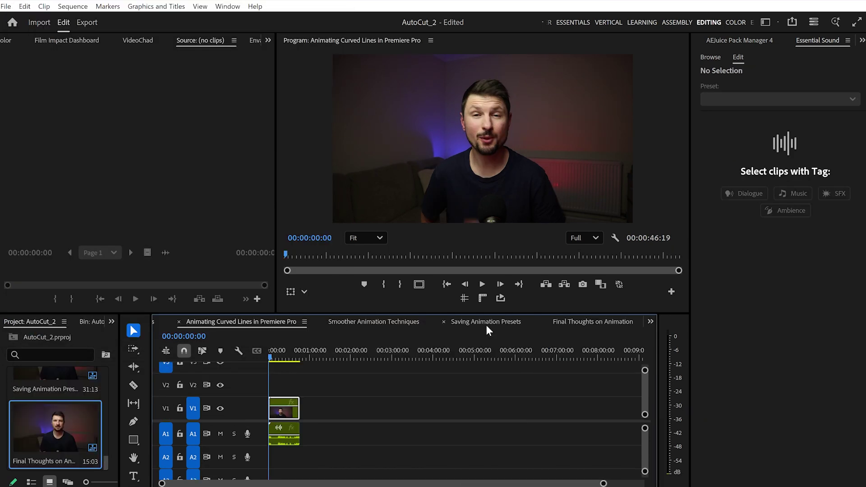
pyautogui.click(485, 324)
pyautogui.click(584, 323)
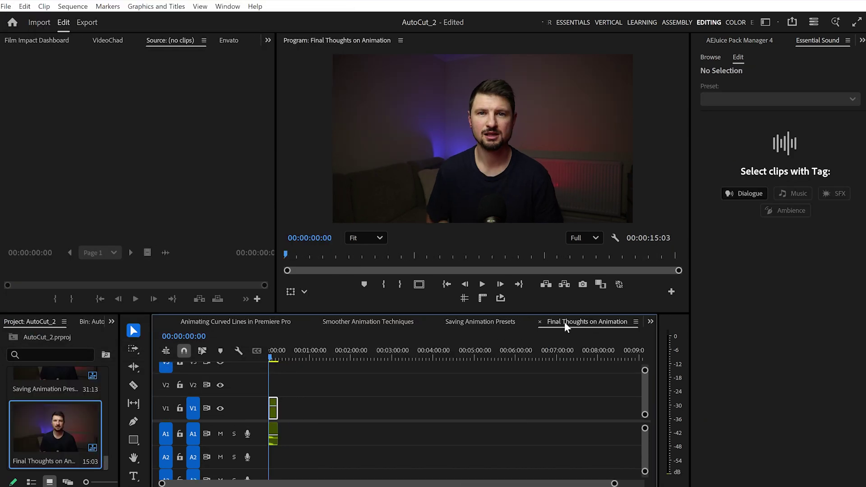